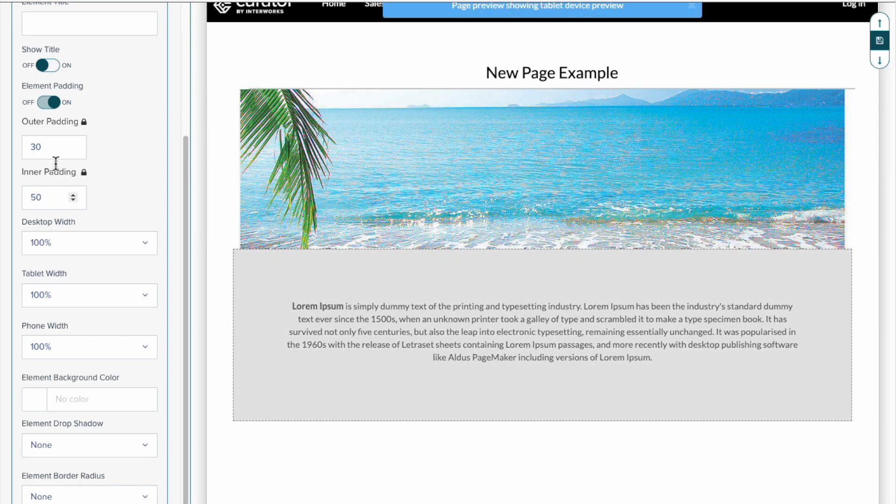
- Add a new row below the Lorem Ipsum text and split it into blank elements of 25% desktop width
{"action": "scroll", "coordinate": [621, 379], "scroll_direction": "down", "scroll_amount": 6}
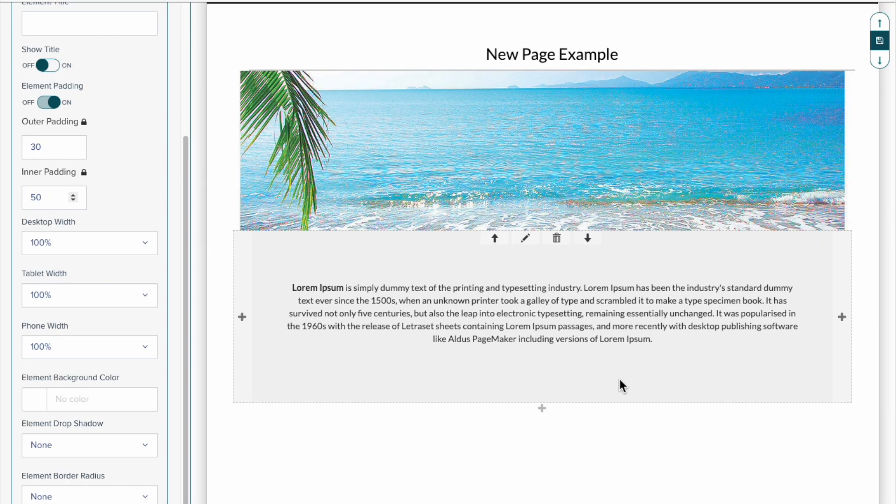
{"action": "scroll", "coordinate": [521, 251], "scroll_direction": "up", "scroll_amount": 2}
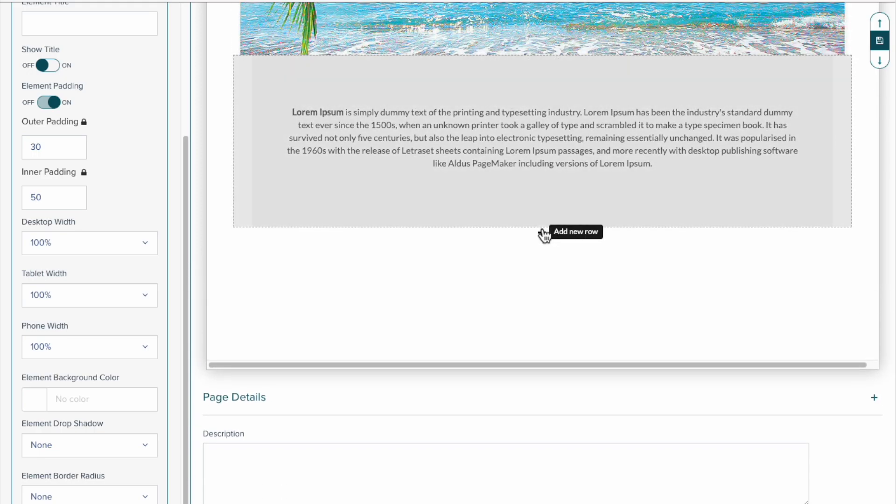
{"action": "left_click", "coordinate": [543, 233]}
{"action": "left_click", "coordinate": [528, 237]}
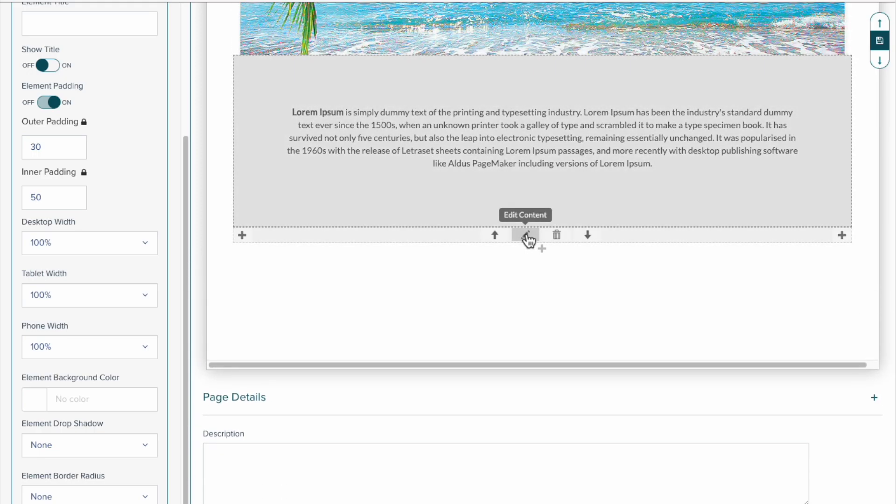
{"action": "left_click", "coordinate": [843, 238]}
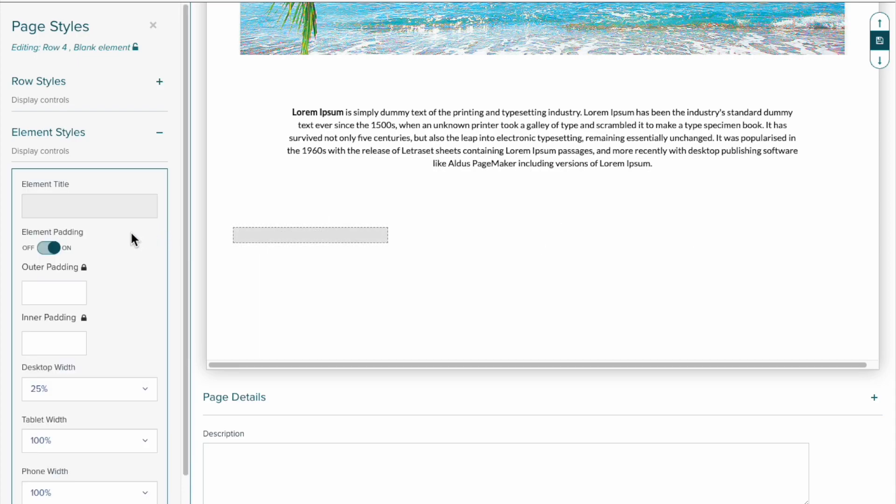
- Set the first blank element's background color to #D2D2D2 and its inner padding to 50
{"action": "scroll", "coordinate": [130, 231], "scroll_direction": "down", "scroll_amount": 5}
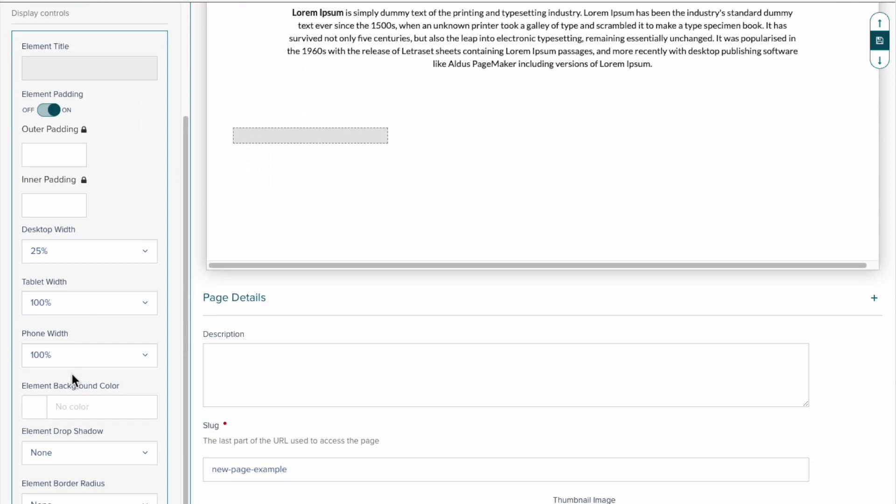
{"action": "left_click", "coordinate": [47, 397]}
{"action": "left_click", "coordinate": [383, 238]}
{"action": "left_click_drag", "start_coordinate": [383, 239], "coordinate": [372, 226]}
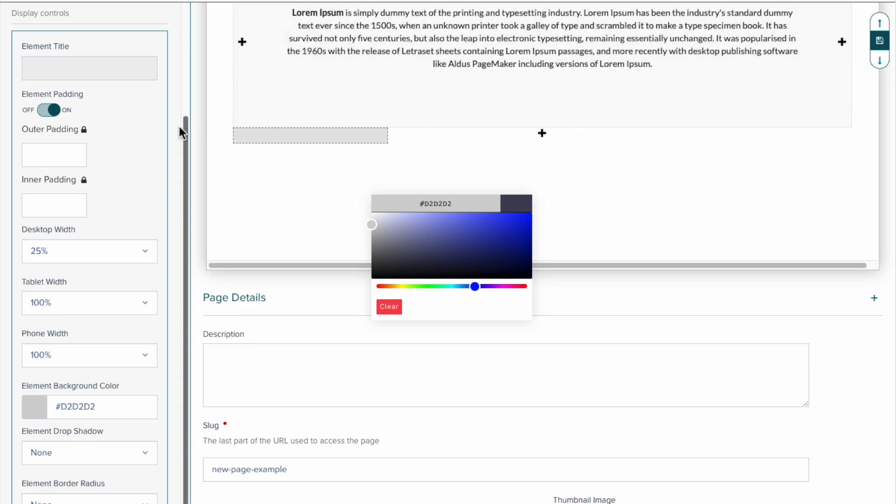
{"action": "left_click", "coordinate": [27, 208]}
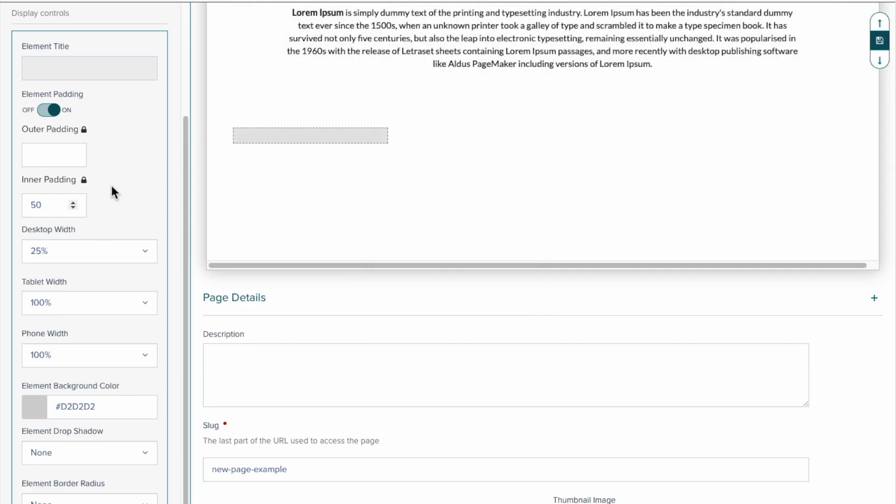
- Start a Text element in the grey blank element and center its content
{"action": "mouse_move", "coordinate": [276, 107]}
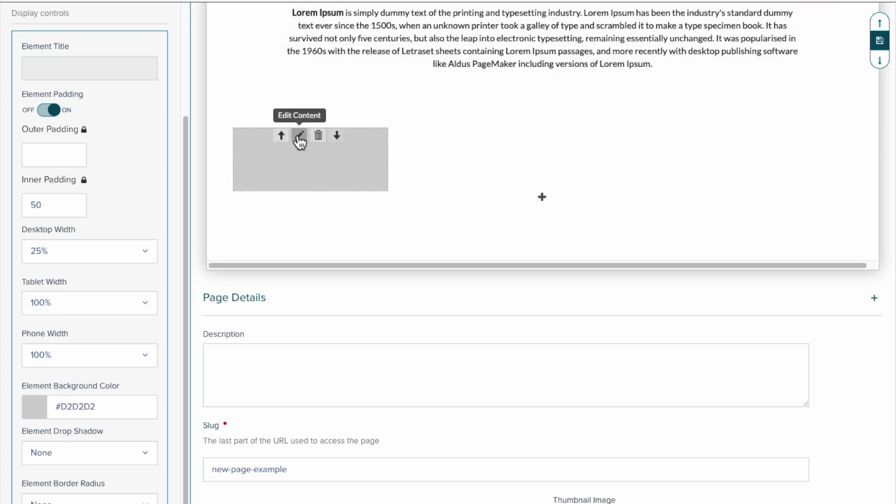
{"action": "left_click", "coordinate": [300, 136]}
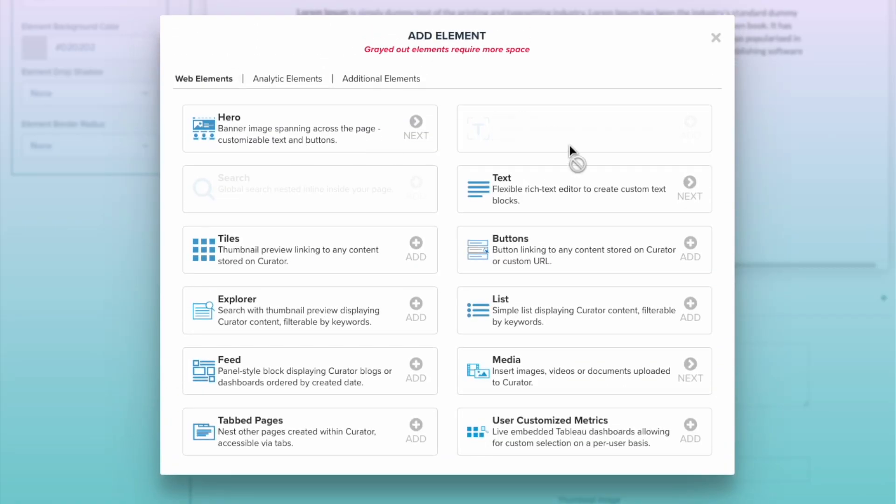
{"action": "left_click", "coordinate": [575, 188]}
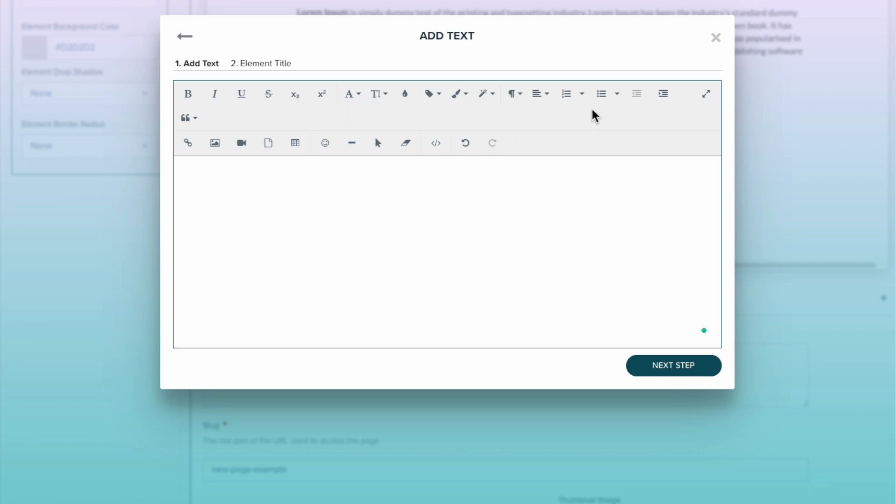
{"action": "left_click", "coordinate": [544, 101]}
{"action": "left_click", "coordinate": [550, 133]}
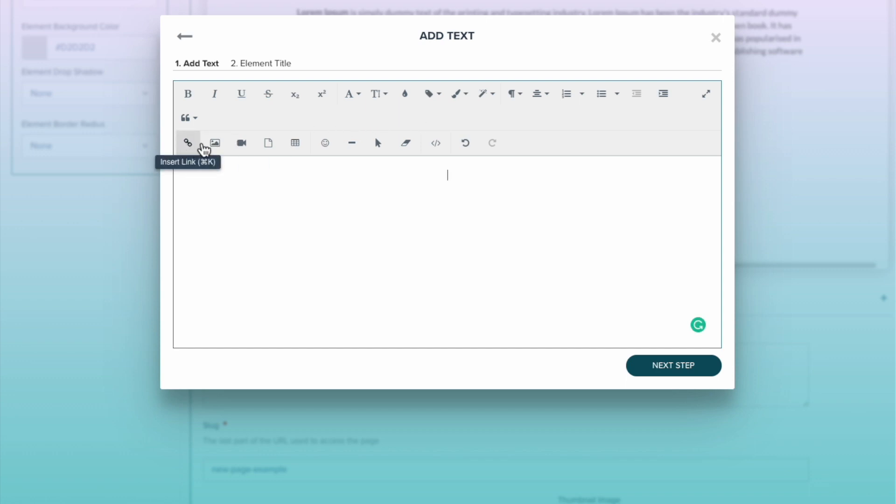
- Insert the recent image file CuratorBackgrounds into the text element
{"action": "left_click", "coordinate": [212, 144]}
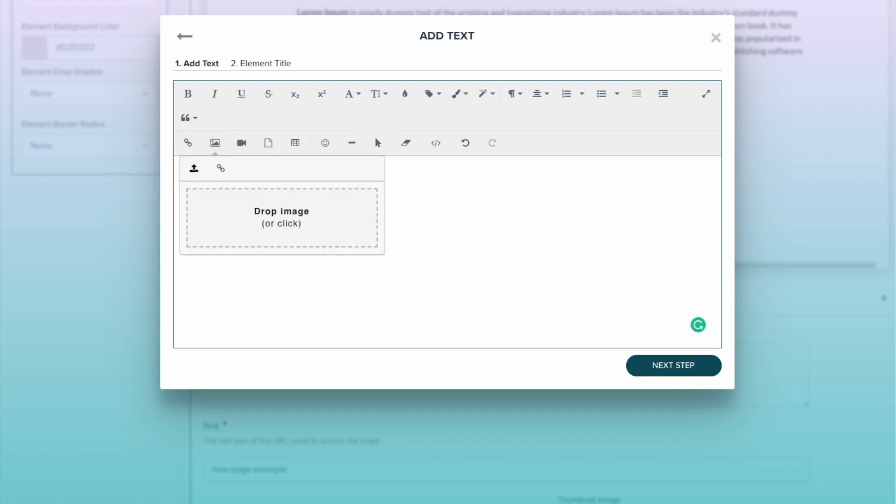
{"action": "left_click", "coordinate": [304, 218]}
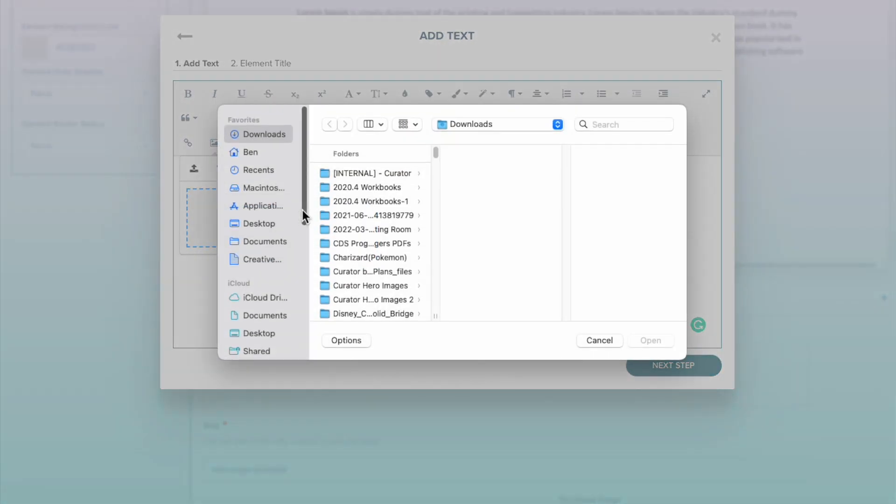
{"action": "left_click", "coordinate": [273, 170]}
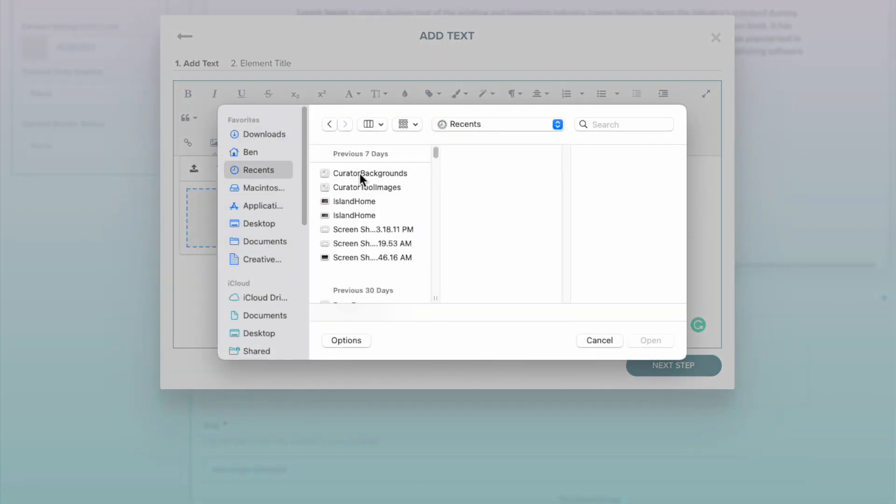
{"action": "left_click", "coordinate": [360, 174]}
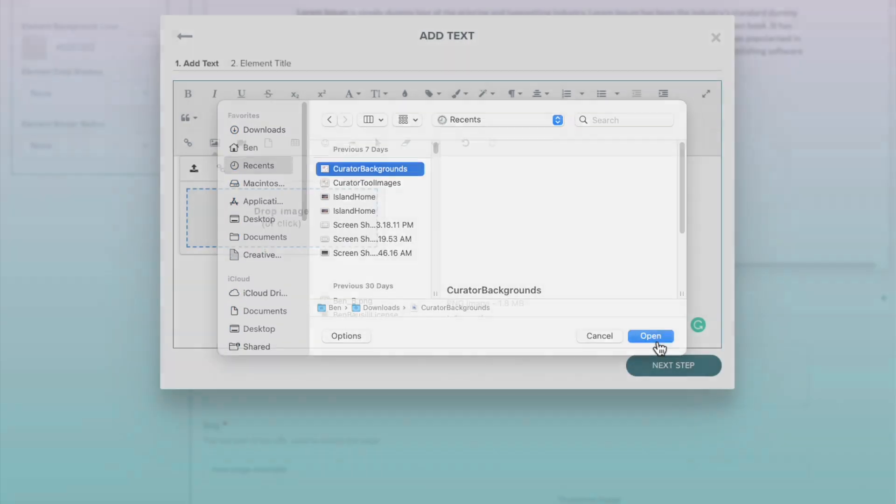
{"action": "left_click", "coordinate": [656, 343]}
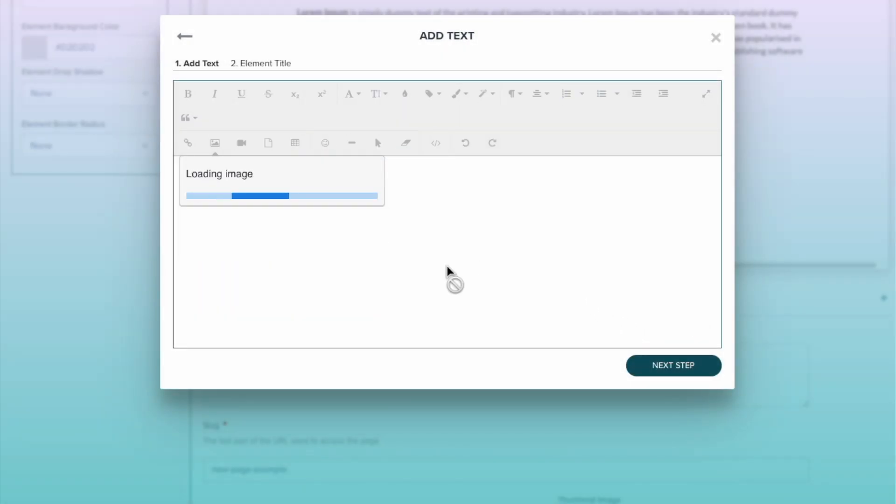
- Write "BIG BOLD TITLE" below the image and format it bold at font size 24
{"action": "left_click", "coordinate": [578, 250]}
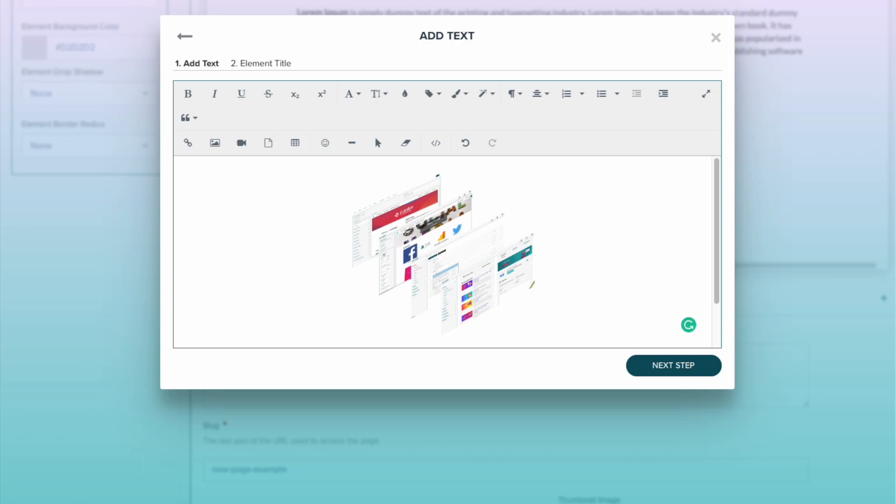
{"action": "scroll", "coordinate": [443, 252], "scroll_direction": "down", "scroll_amount": 2}
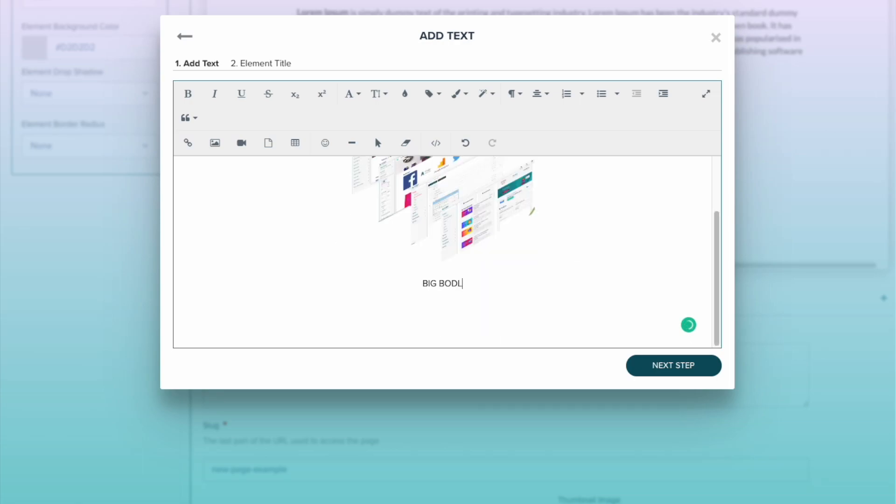
{"action": "type", "text": "TITLE"}
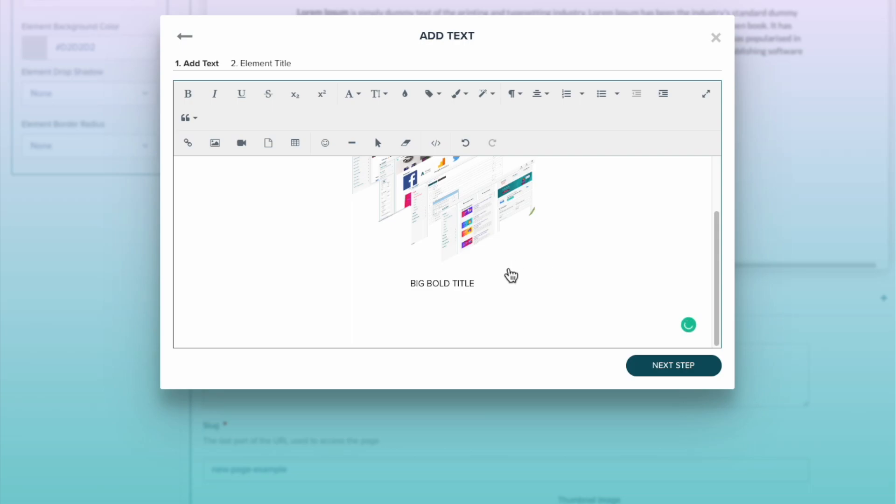
{"action": "left_click_drag", "start_coordinate": [480, 282], "coordinate": [402, 282]}
{"action": "left_click", "coordinate": [189, 96]}
{"action": "left_click", "coordinate": [379, 95]}
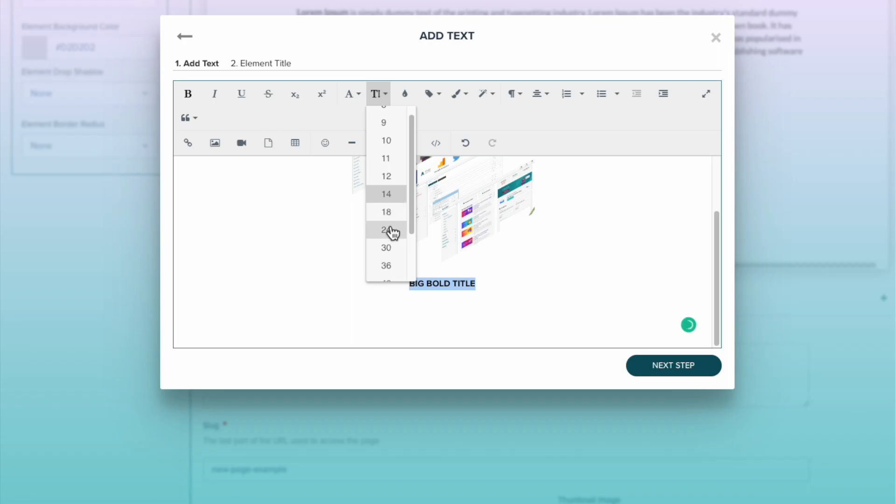
{"action": "left_click", "coordinate": [393, 232]}
{"action": "left_click", "coordinate": [363, 260]}
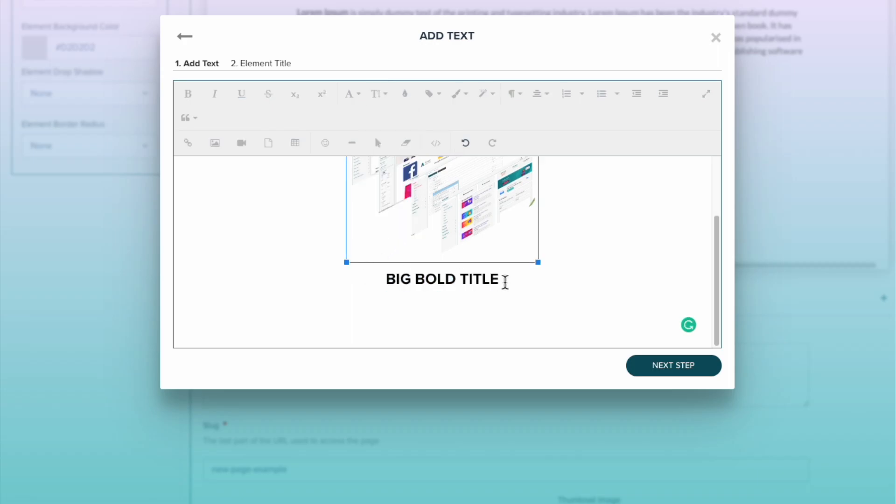
- Paste the copied placeholder paragraph under the title, cut it off after "readable English.", and add the element without an element title
{"action": "left_click", "coordinate": [505, 282]}
{"action": "key", "text": "Return"}
{"action": "type", "text": "It is a long established fact that a reader will be distracted by the readable content of a page when looking at its layout. The point of using Lorem Ipsum is that it has a more-or-less normal distribution of letters, as opposed to using 'Content here, content here', making it look like readable English. Many desktop publishing packages and web page editors now use Lorem Ipsum as their default model text, and a search for 'lorem ipsum' will uncover many web sites still in their infancy. Various versions have evolved over the years, sometimes by accident, sometimes on purpose (injected humour and the like)."}
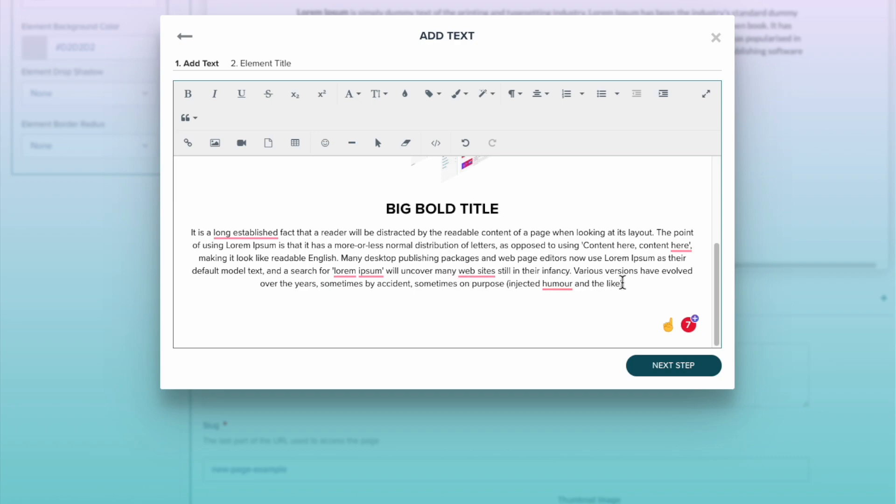
{"action": "left_click_drag", "start_coordinate": [623, 284], "coordinate": [343, 259]}
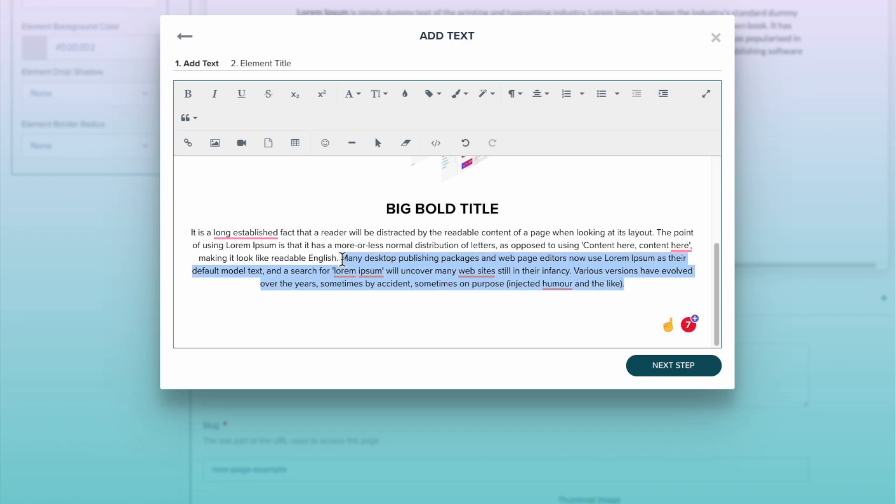
{"action": "key", "text": "BackSpace"}
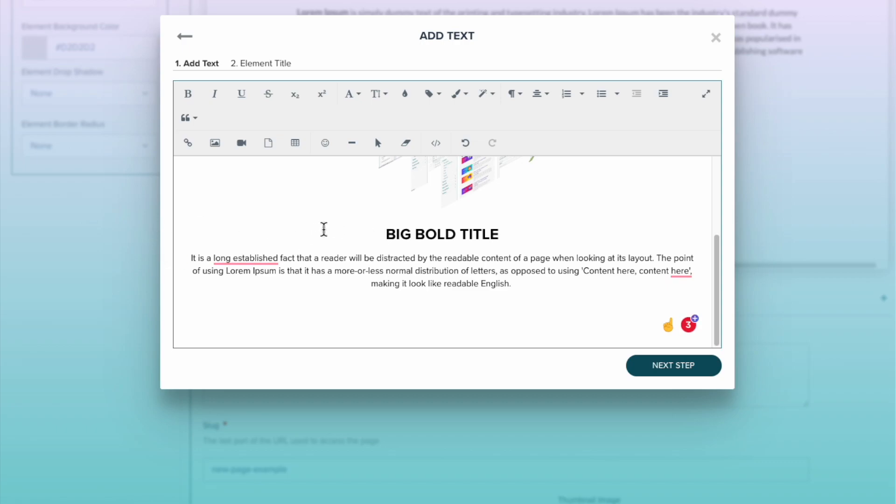
{"action": "left_click", "coordinate": [665, 377]}
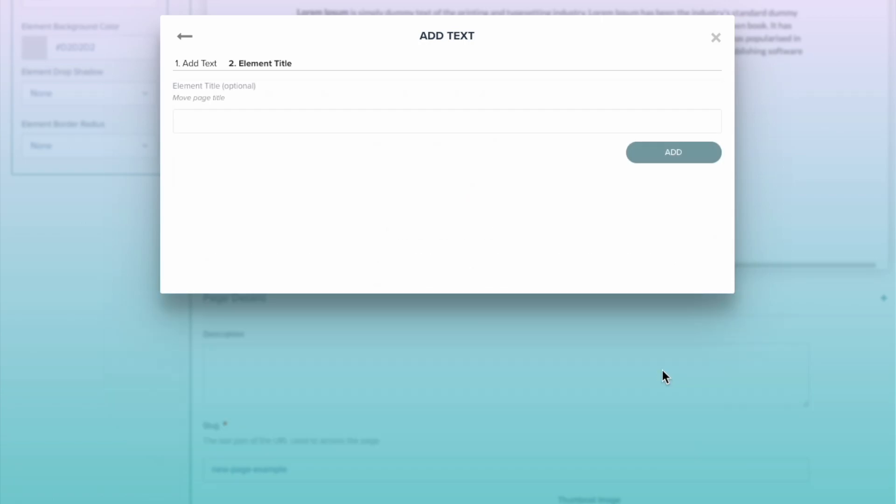
{"action": "left_click", "coordinate": [659, 157]}
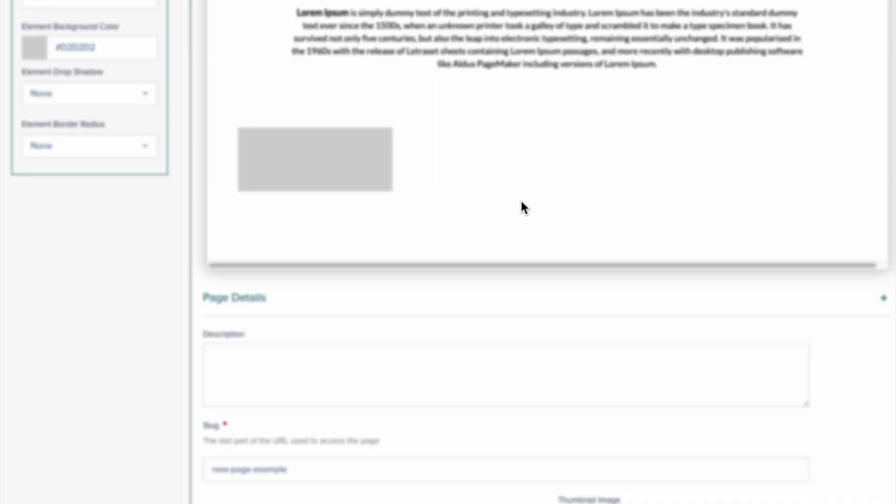
- Shorten the new text element's paragraph to end at "looking at its layout." and update the element
{"action": "scroll", "coordinate": [392, 184], "scroll_direction": "down", "scroll_amount": 6}
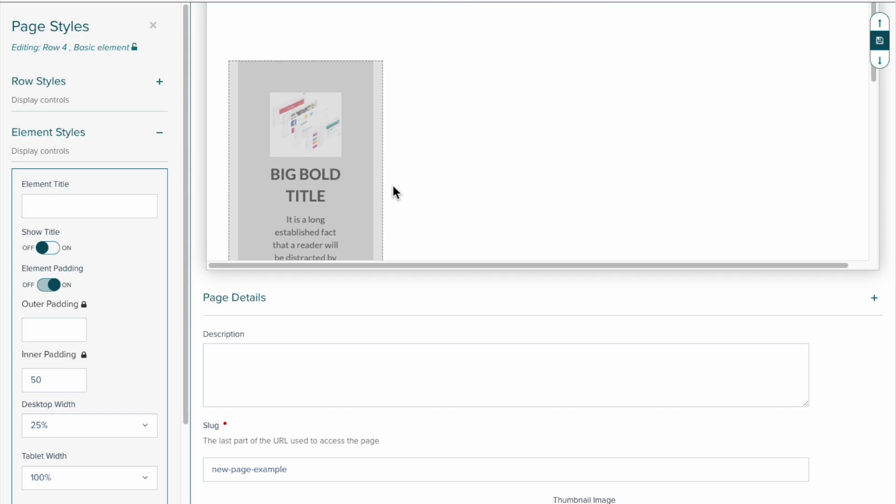
{"action": "scroll", "coordinate": [392, 184], "scroll_direction": "up", "scroll_amount": 4}
{"action": "scroll", "coordinate": [327, 135], "scroll_direction": "up", "scroll_amount": 4}
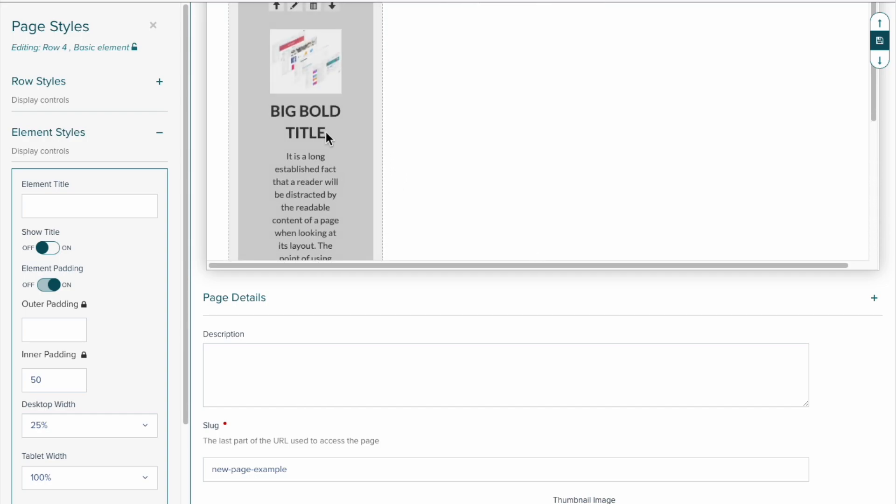
{"action": "left_click", "coordinate": [296, 84]}
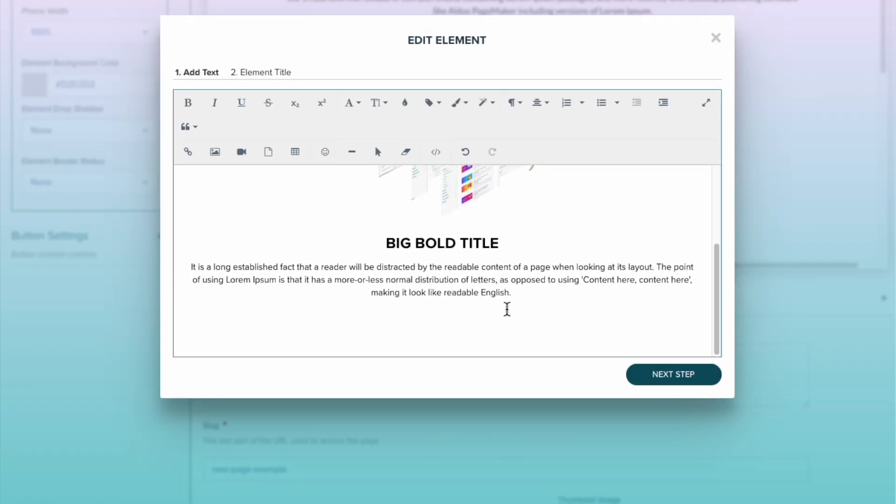
{"action": "left_click_drag", "start_coordinate": [520, 293], "coordinate": [660, 270]}
{"action": "key", "text": "BackSpace"}
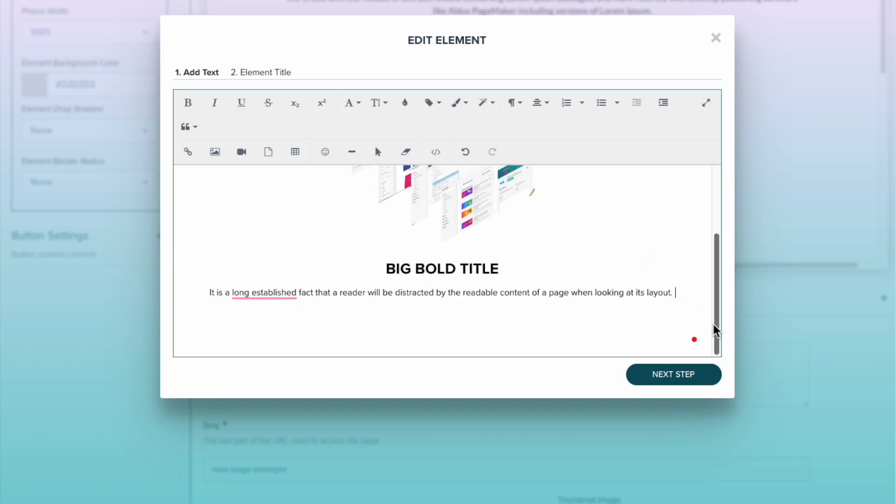
{"action": "left_click", "coordinate": [677, 379]}
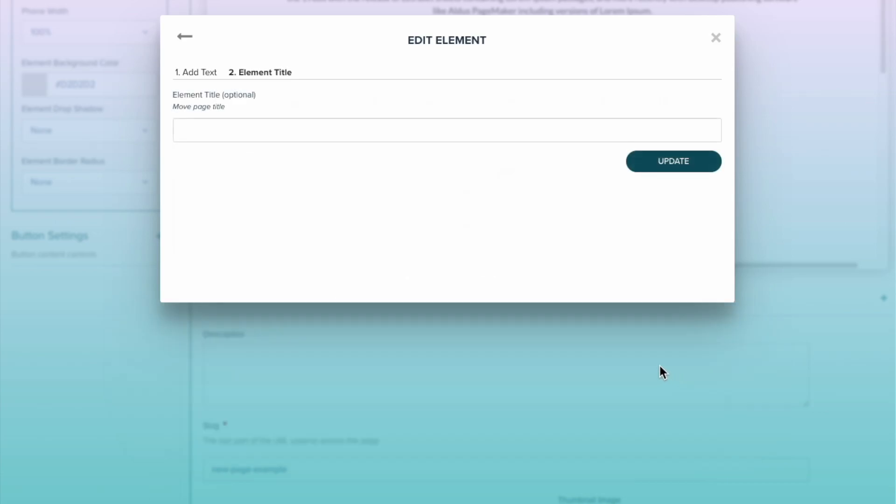
{"action": "left_click", "coordinate": [666, 169]}
- Remove the empty lines below the paragraph in the text element and update it
{"action": "scroll", "coordinate": [724, 153], "scroll_direction": "down", "scroll_amount": 3}
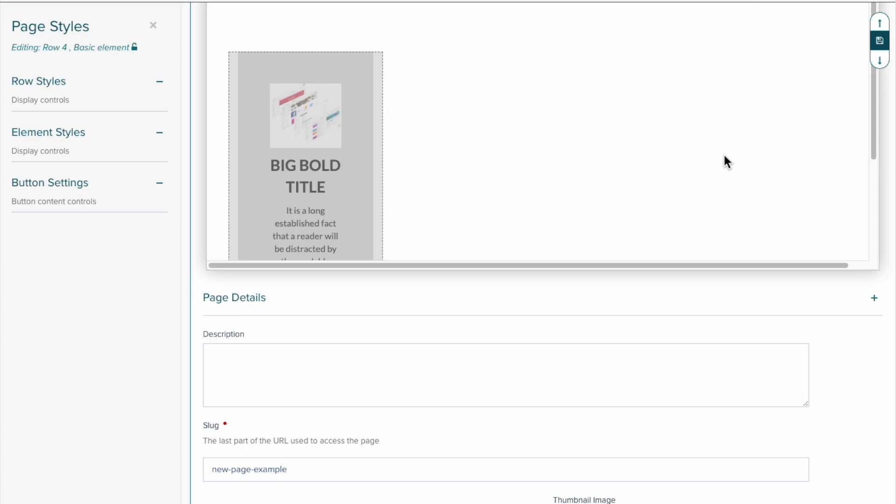
{"action": "scroll", "coordinate": [724, 153], "scroll_direction": "down", "scroll_amount": 1}
{"action": "scroll", "coordinate": [724, 153], "scroll_direction": "up", "scroll_amount": 1}
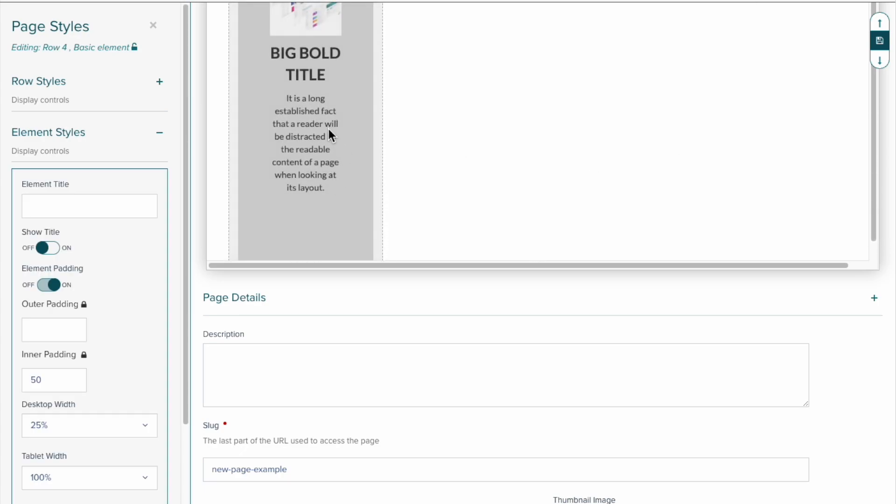
{"action": "scroll", "coordinate": [330, 136], "scroll_direction": "up", "scroll_amount": 2}
{"action": "left_click", "coordinate": [294, 48]}
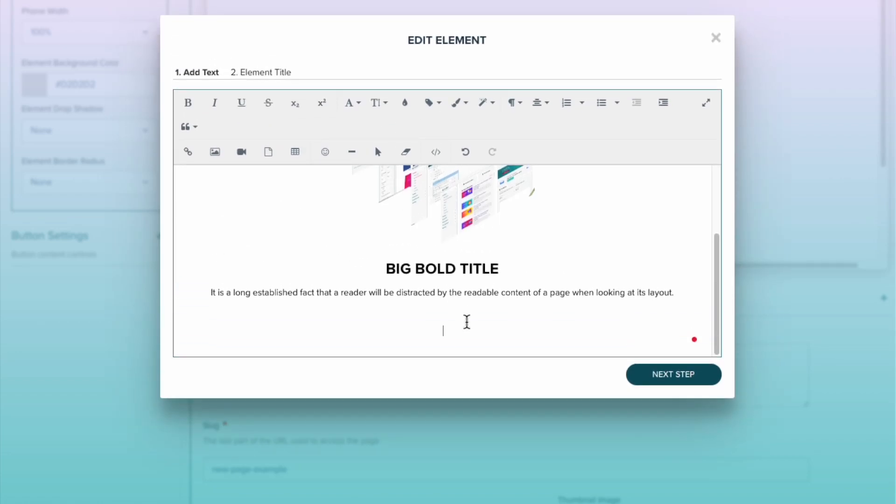
{"action": "key", "text": "BackSpace"}
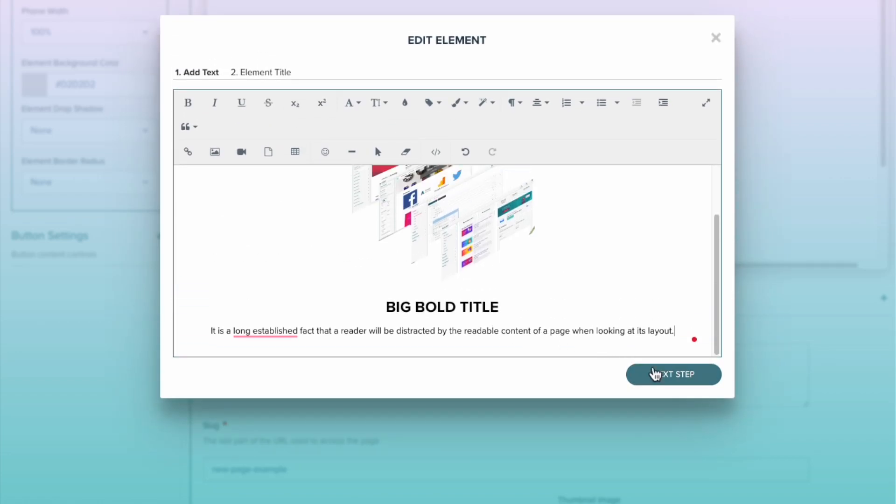
{"action": "left_click", "coordinate": [655, 372]}
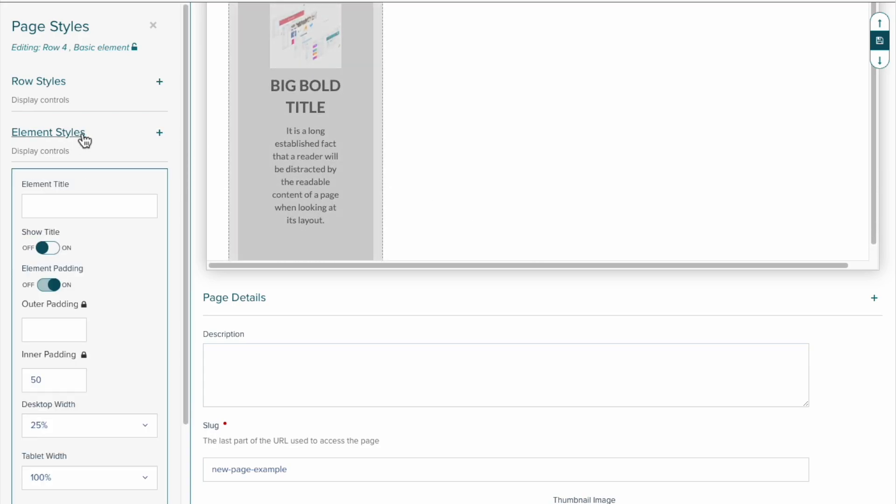
- Turn on the button below the grey text card's content and add a new button to it
{"action": "left_click", "coordinate": [158, 137]}
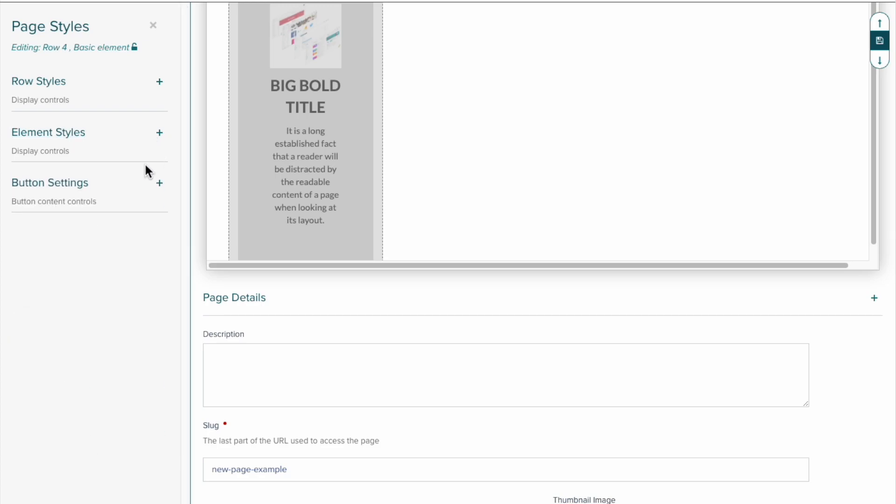
{"action": "left_click", "coordinate": [160, 185]}
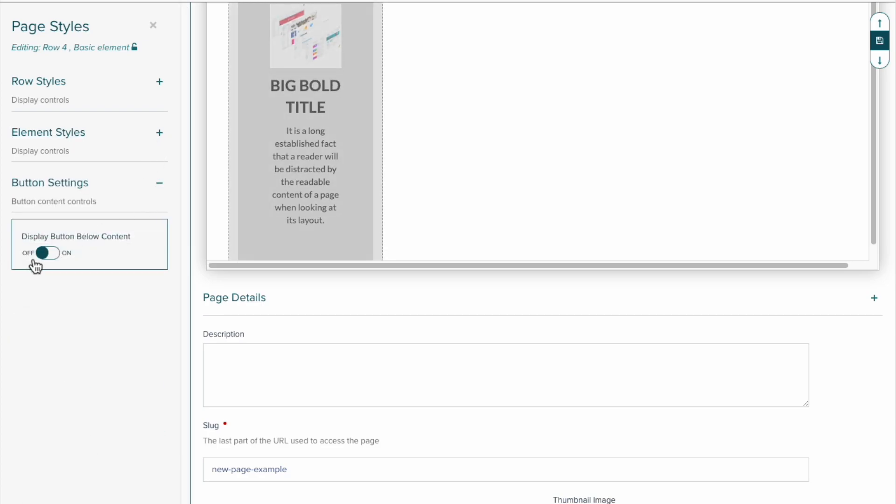
{"action": "left_click", "coordinate": [50, 256]}
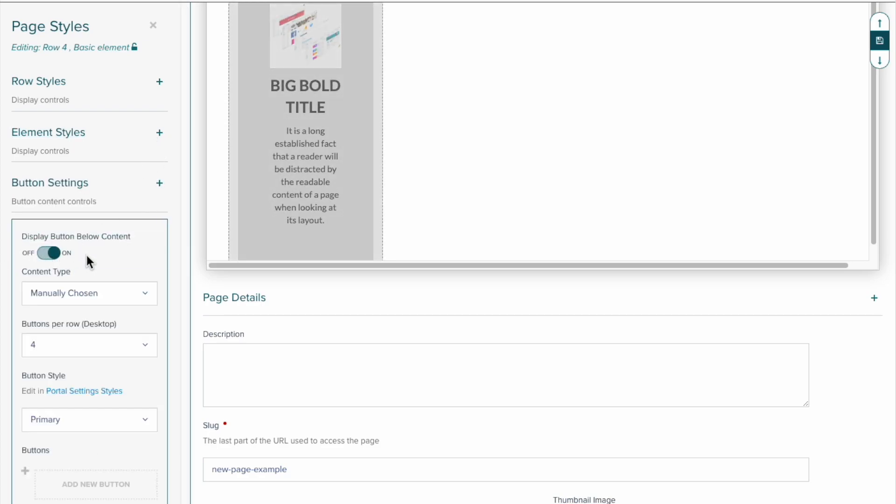
{"action": "left_click", "coordinate": [97, 486]}
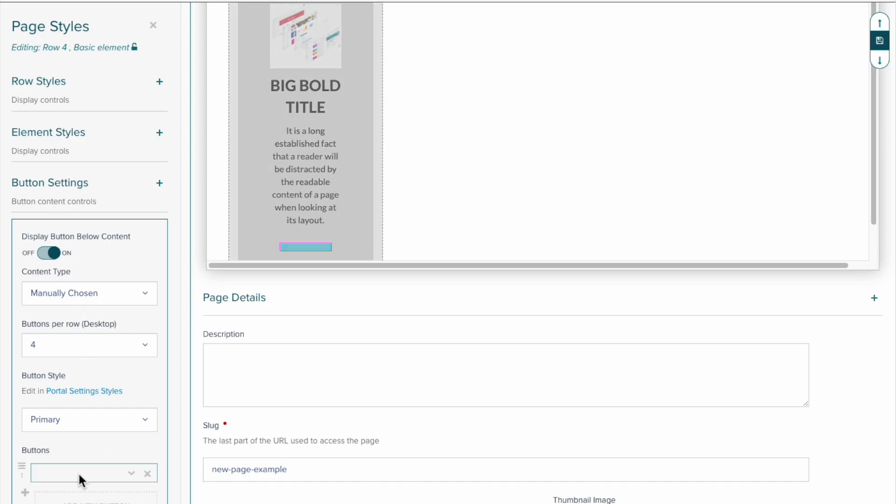
{"action": "left_click", "coordinate": [123, 467]}
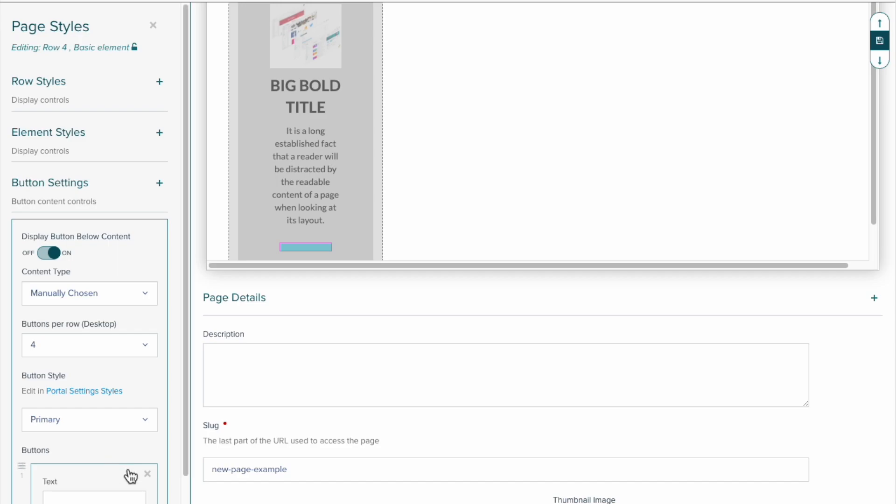
{"action": "scroll", "coordinate": [120, 464], "scroll_direction": "down", "scroll_amount": 3}
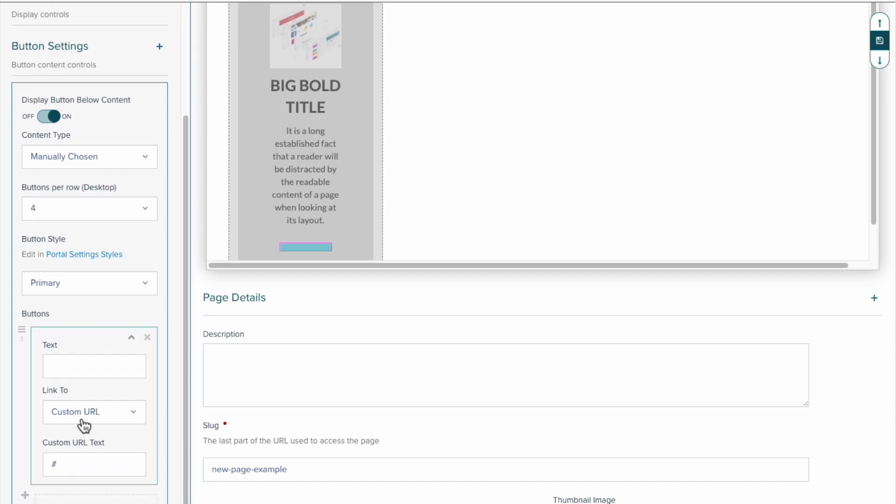
{"action": "left_click", "coordinate": [84, 426]}
{"action": "left_click", "coordinate": [77, 462]}
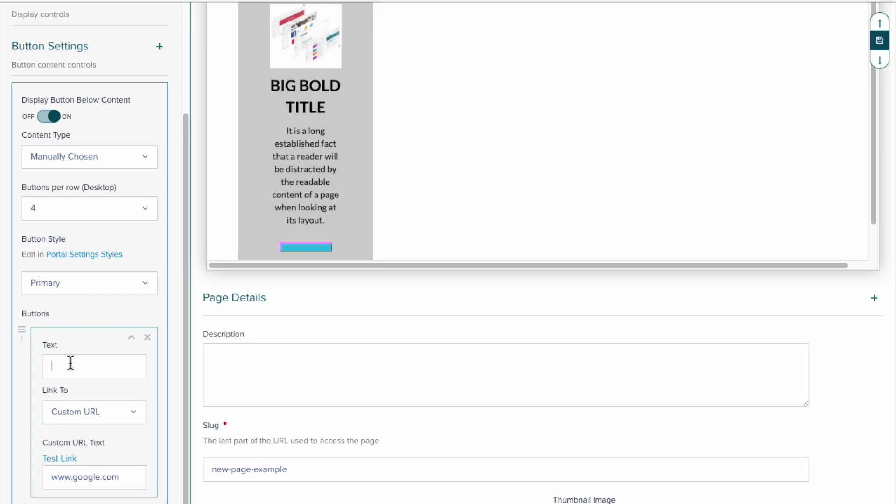
{"action": "type", "text": "Click Here"}
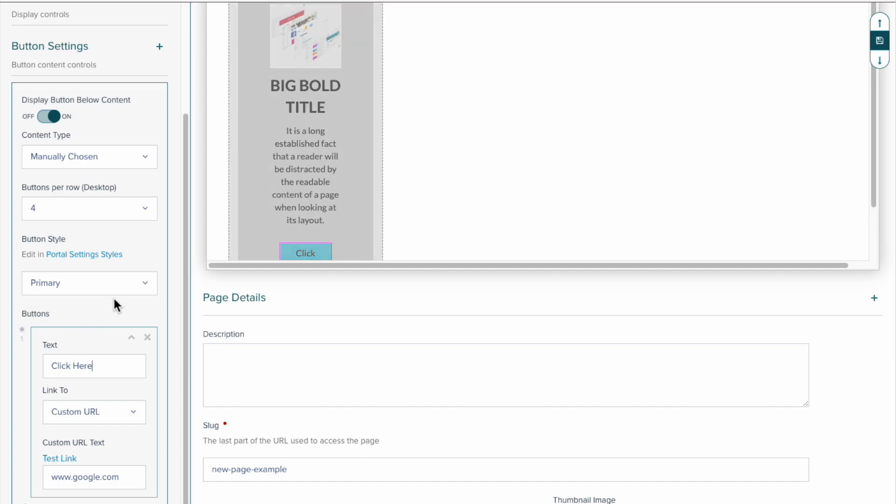
- Set the style of the card's button to Secondary and collapse the button settings
{"action": "scroll", "coordinate": [401, 197], "scroll_direction": "down", "scroll_amount": 2}
{"action": "left_click", "coordinate": [33, 286]}
{"action": "left_click", "coordinate": [87, 327]}
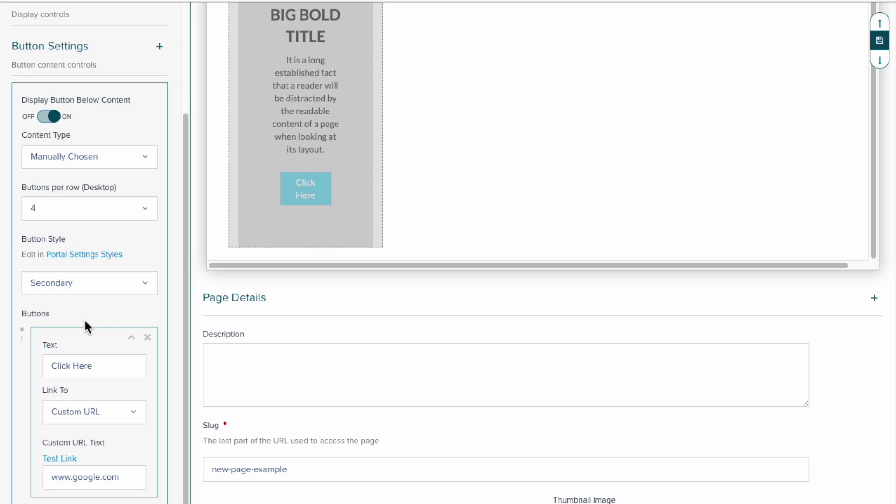
{"action": "left_click", "coordinate": [159, 48]}
{"action": "scroll", "coordinate": [442, 151], "scroll_direction": "up", "scroll_amount": 3}
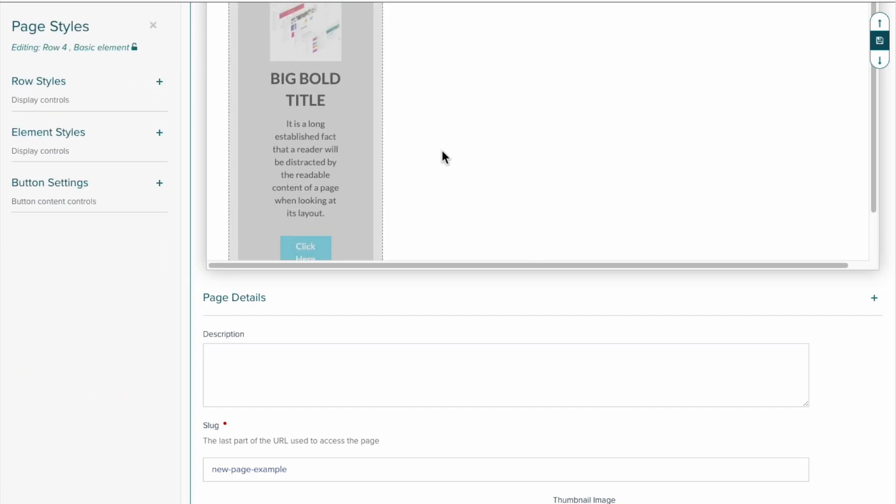
- Copy the first card's entire content, including image, title and paragraph, and close its editor without changes
{"action": "scroll", "coordinate": [442, 151], "scroll_direction": "down", "scroll_amount": 1}
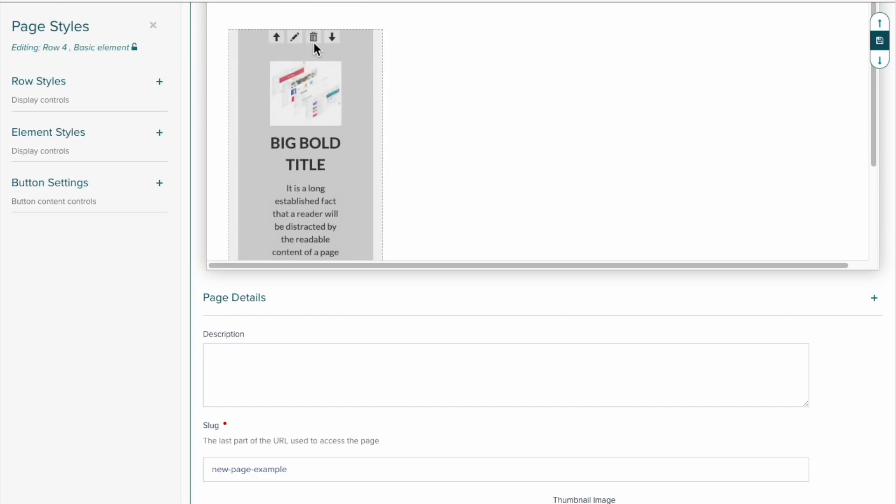
{"action": "left_click", "coordinate": [298, 37]}
{"action": "left_click", "coordinate": [479, 304]}
{"action": "key", "text": "ctrl+a"}
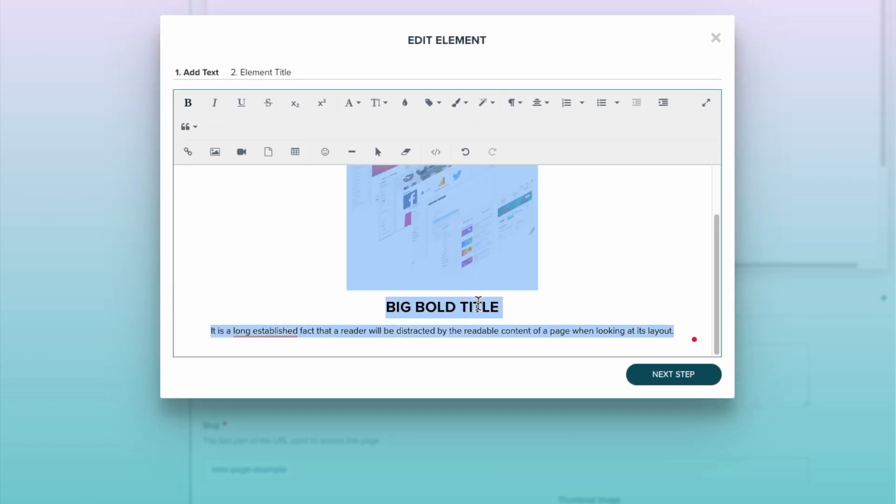
{"action": "left_click", "coordinate": [716, 38]}
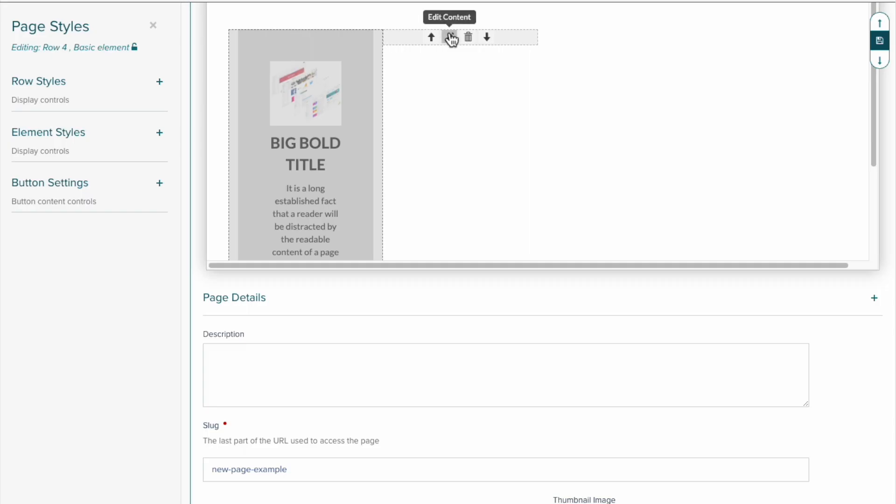
- Add a text element with the copied card content to the row's second slot, without an element title
{"action": "left_click", "coordinate": [451, 36]}
{"action": "left_click", "coordinate": [505, 189]}
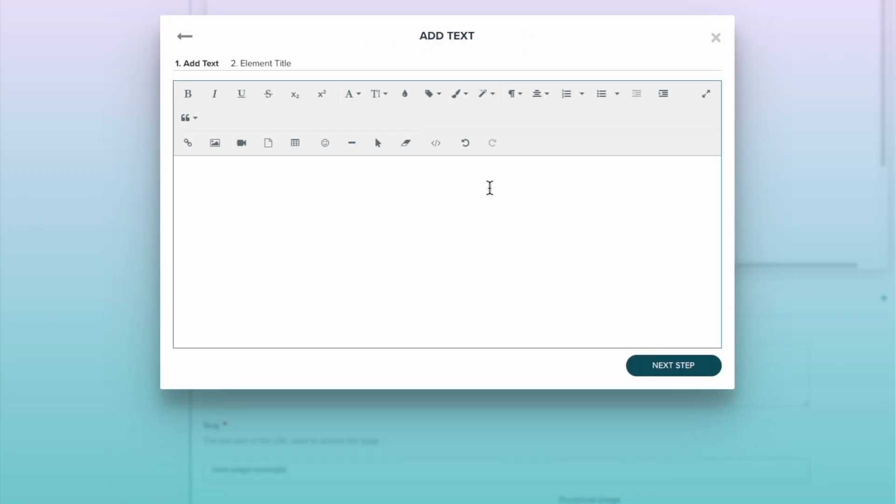
{"action": "key", "text": "ctrl+v"}
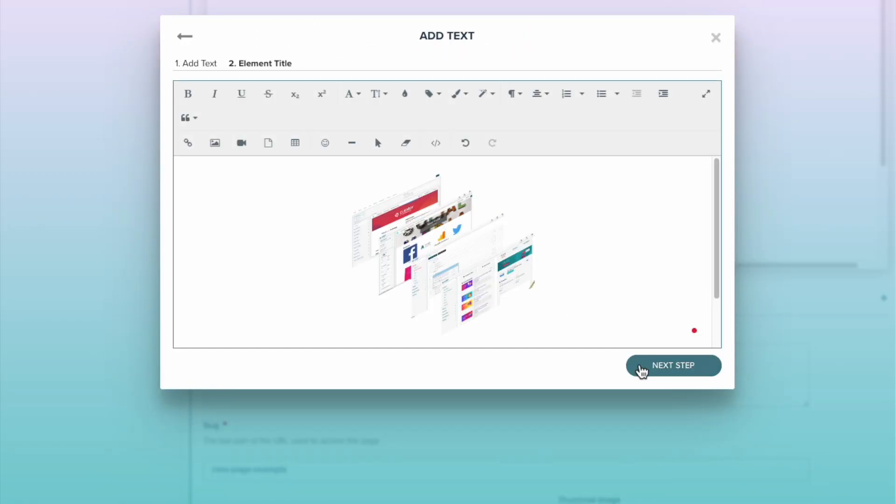
{"action": "left_click", "coordinate": [642, 369]}
{"action": "left_click", "coordinate": [674, 153]}
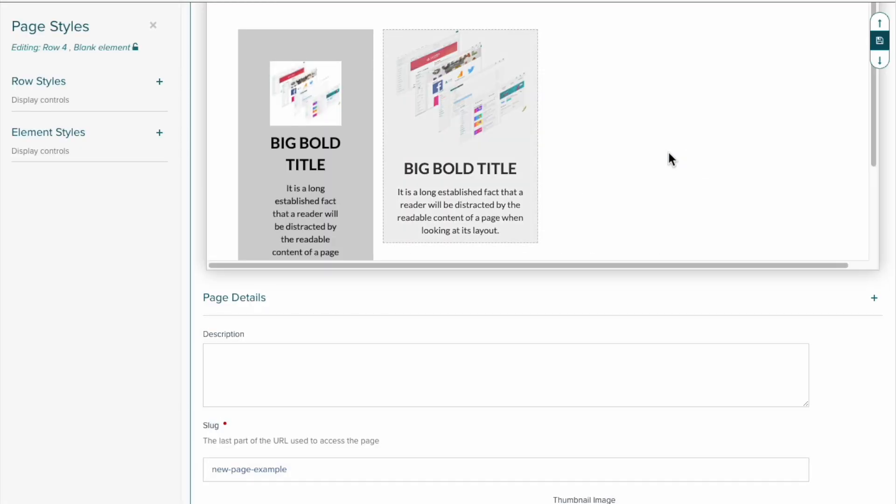
- Add a text element with the copied card content to the row's third slot, without an element title
{"action": "left_click", "coordinate": [608, 38]}
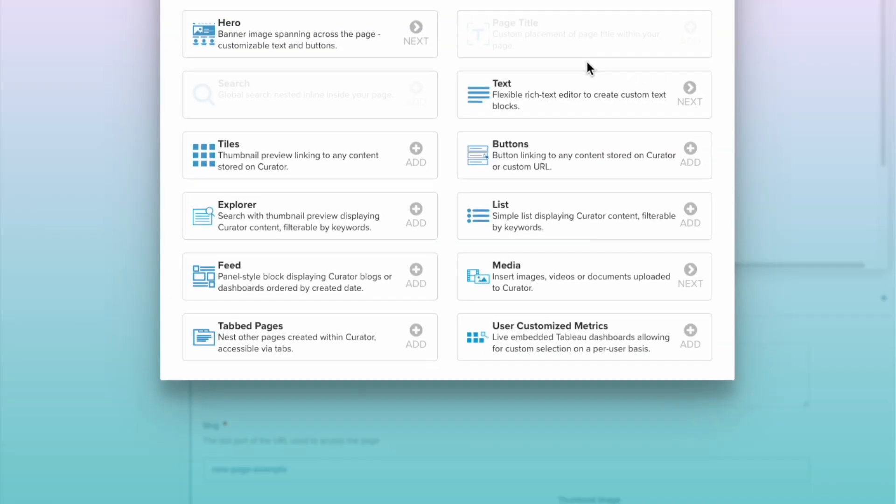
{"action": "left_click", "coordinate": [494, 211]}
{"action": "key", "text": "ctrl+v"}
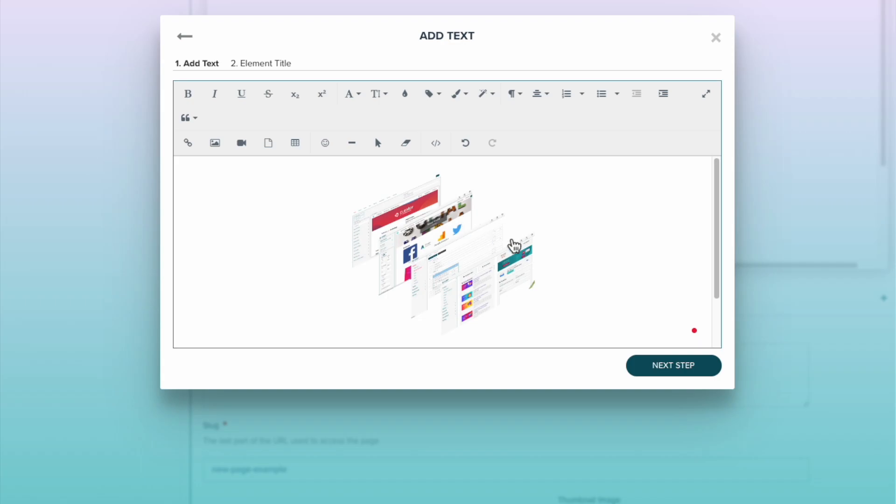
{"action": "left_click", "coordinate": [660, 370]}
{"action": "left_click", "coordinate": [675, 153]}
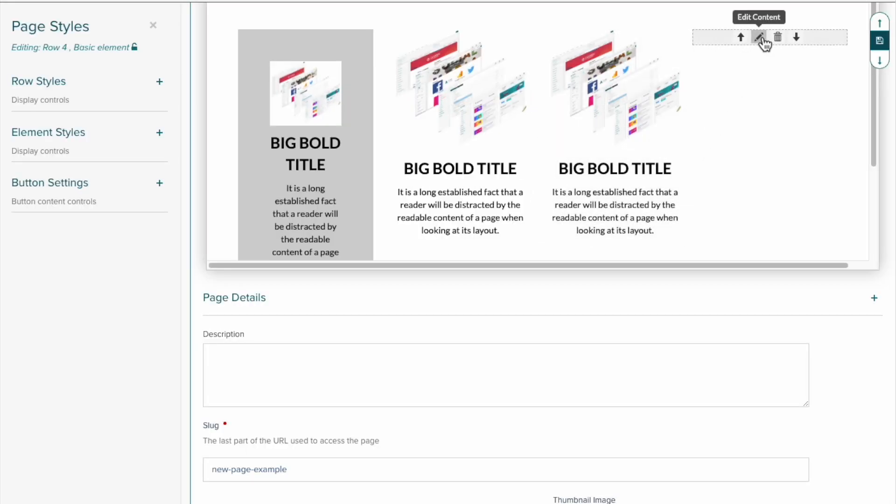
- Fill the row's fourth slot with a text element containing the copied card content, leaving the element title empty
{"action": "left_click", "coordinate": [759, 38]}
{"action": "left_click", "coordinate": [499, 198]}
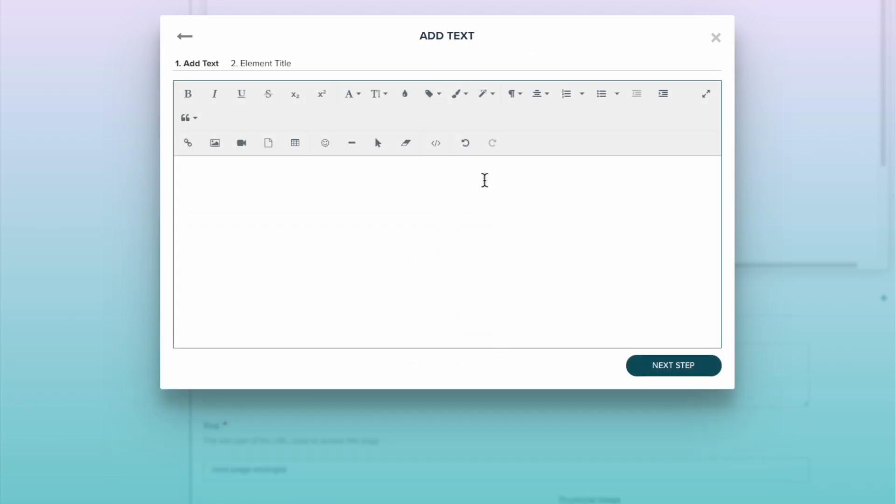
{"action": "key", "text": "ctrl+v"}
{"action": "left_click", "coordinate": [646, 370]}
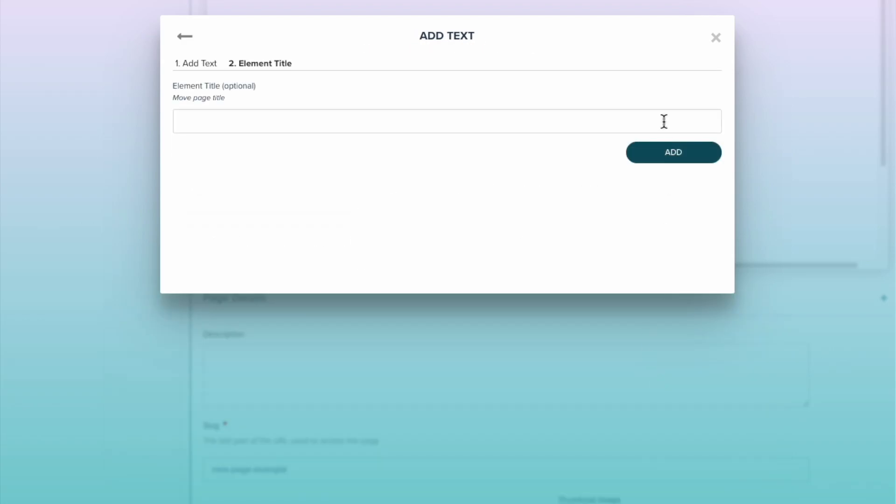
{"action": "left_click", "coordinate": [667, 152]}
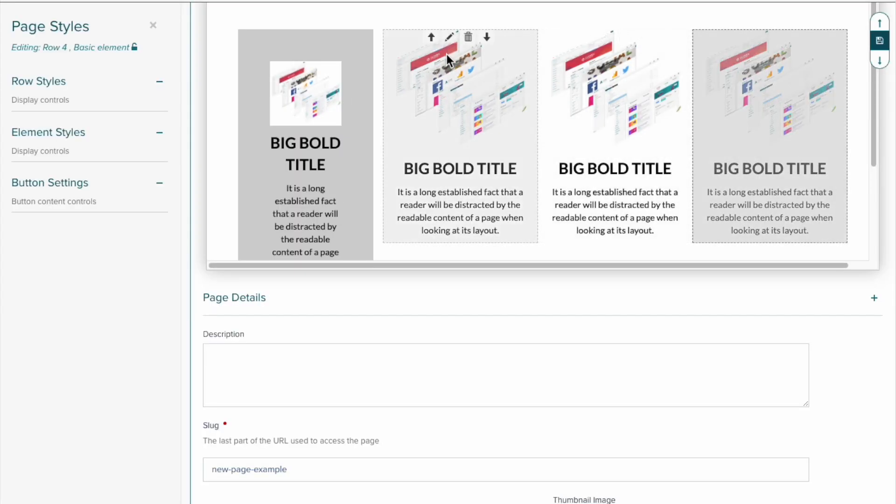
- Set the second element's background color to d2d2d2 and copy that color value
{"action": "left_click", "coordinate": [159, 133]}
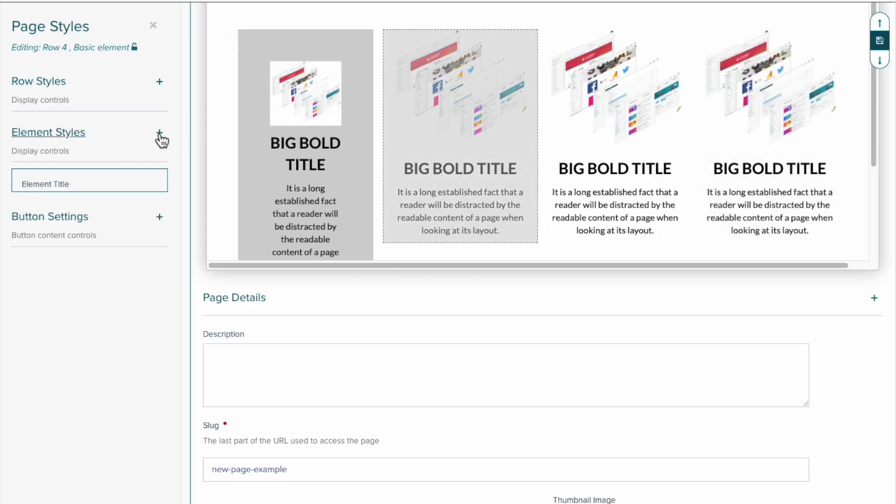
{"action": "scroll", "coordinate": [124, 205], "scroll_direction": "down", "scroll_amount": 3}
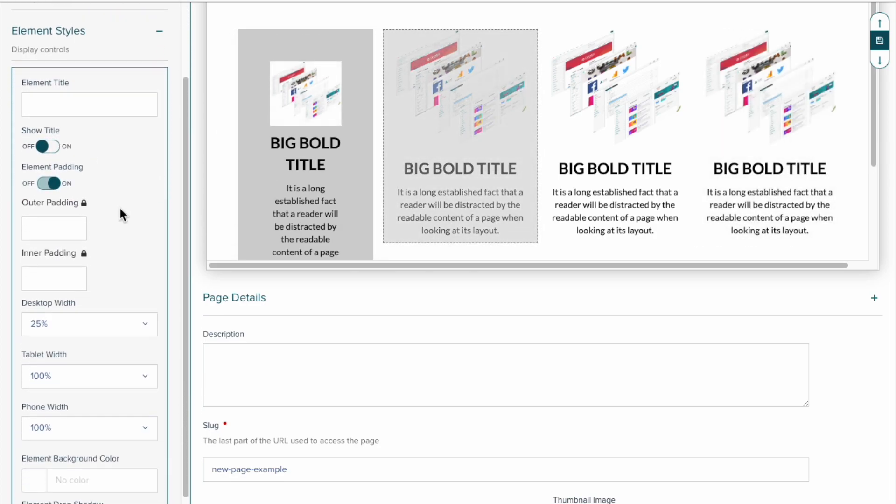
{"action": "scroll", "coordinate": [117, 210], "scroll_direction": "down", "scroll_amount": 4}
{"action": "left_click", "coordinate": [68, 355]}
{"action": "type", "text": "d22"}
{"action": "key", "text": "BackSpace"}
{"action": "type", "text": "d2d2"}
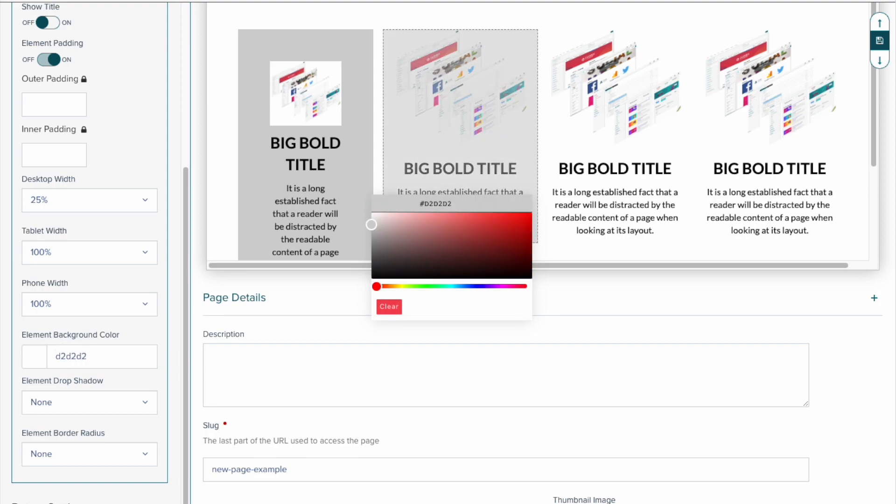
{"action": "key", "text": "super+a"}
{"action": "key", "text": "super+c"}
- Apply the copied background color d2d2d2 to the third element
{"action": "left_click", "coordinate": [608, 96]}
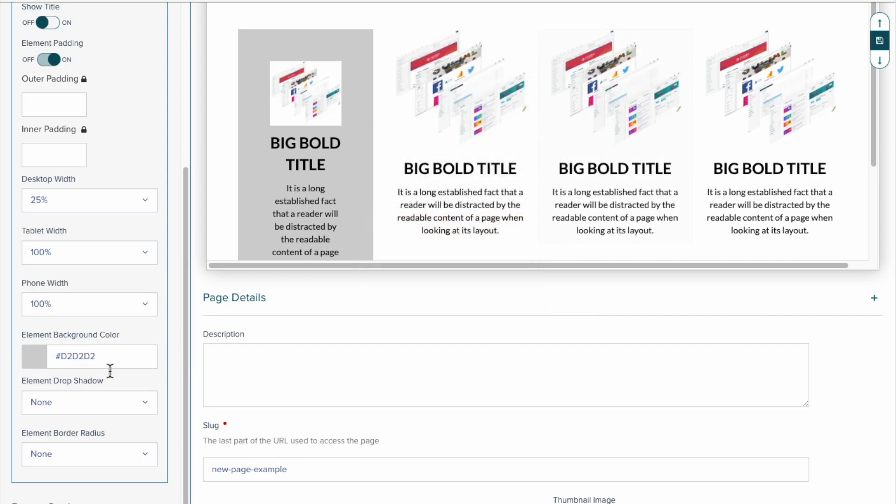
{"action": "scroll", "coordinate": [90, 369], "scroll_direction": "down", "scroll_amount": 1}
{"action": "scroll", "coordinate": [89, 374], "scroll_direction": "down", "scroll_amount": 4}
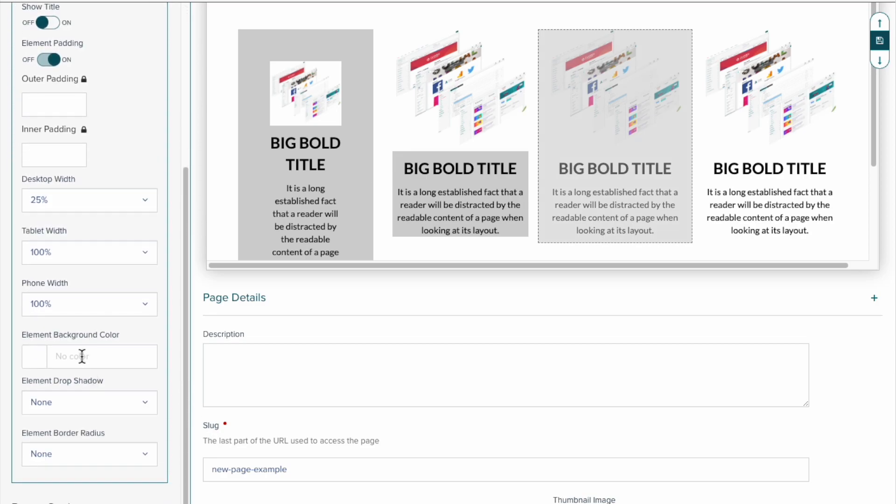
{"action": "left_click", "coordinate": [80, 355]}
- Apply the copied background color d2d2d2 to the fourth element
{"action": "left_click", "coordinate": [742, 122]}
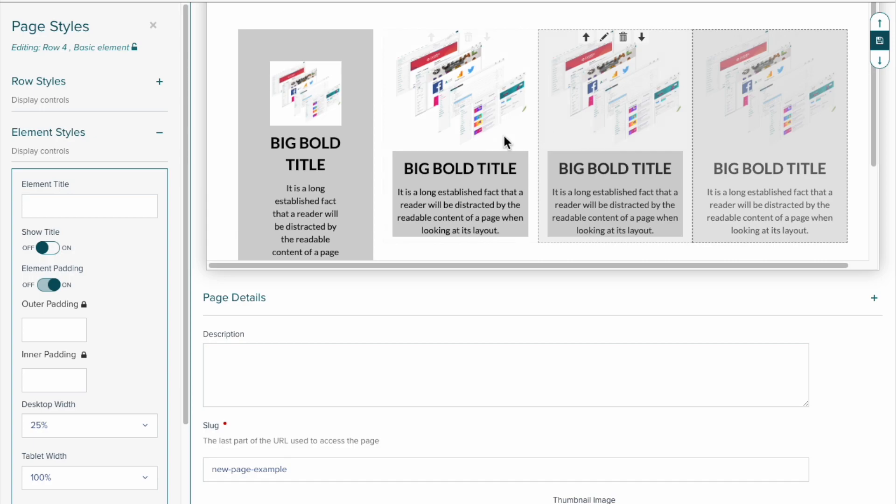
{"action": "scroll", "coordinate": [128, 216], "scroll_direction": "down", "scroll_amount": 3}
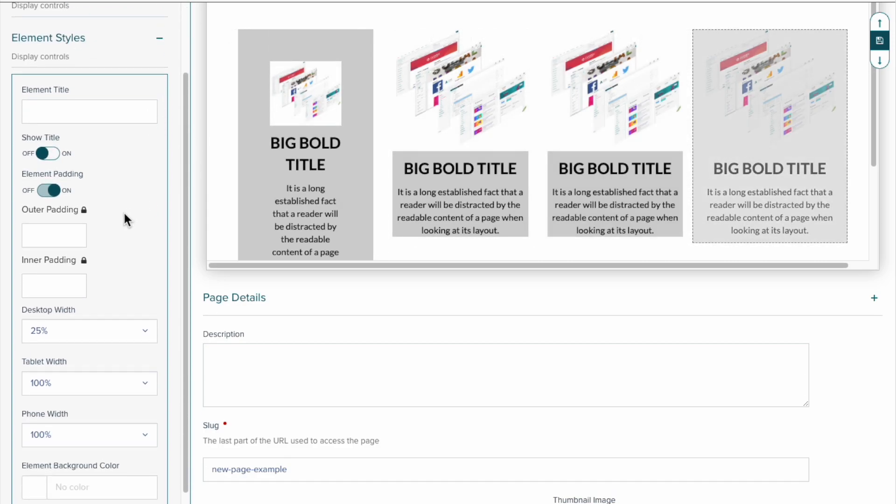
{"action": "left_click", "coordinate": [73, 375]}
{"action": "key", "text": "super+v"}
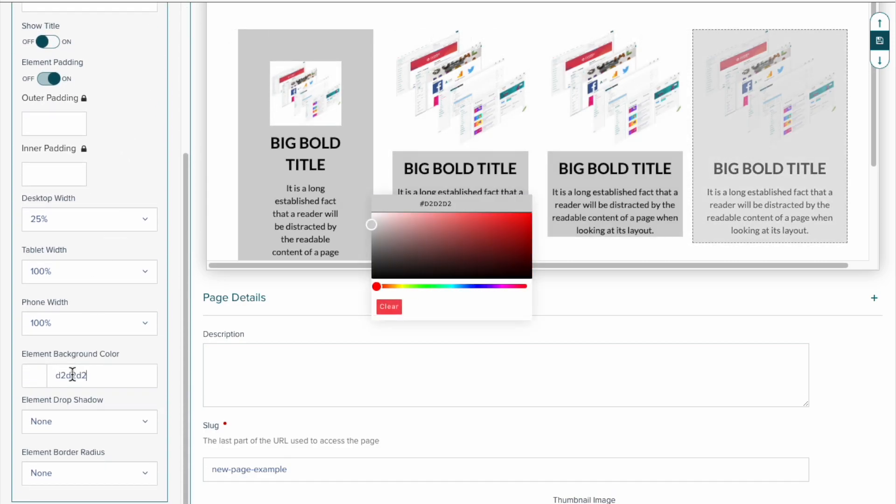
{"action": "left_click", "coordinate": [721, 130]}
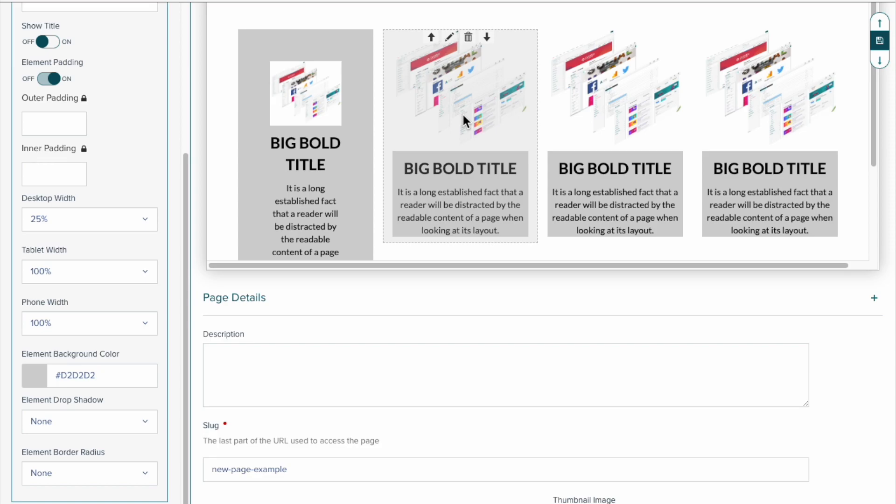
- Check the first card's inner padding and set the second element's inner padding to 50
{"action": "left_click", "coordinate": [306, 102]}
{"action": "scroll", "coordinate": [131, 166], "scroll_direction": "down", "scroll_amount": 3}
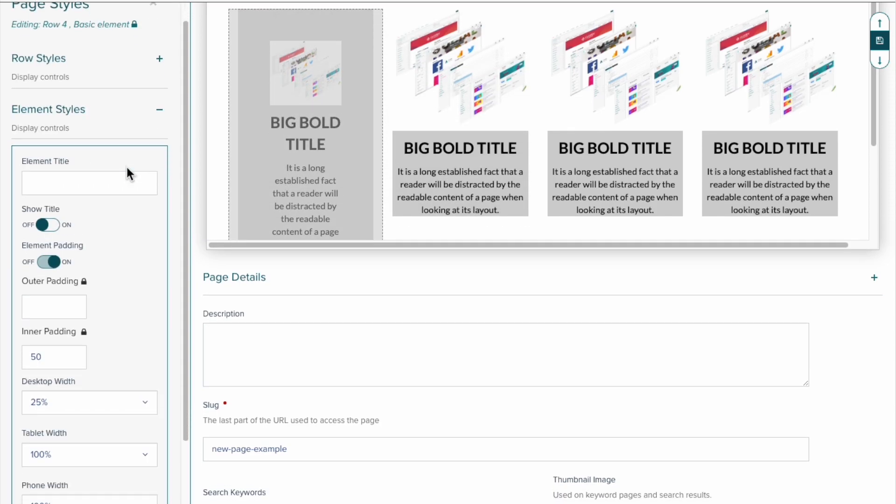
{"action": "scroll", "coordinate": [126, 166], "scroll_direction": "up", "scroll_amount": 3}
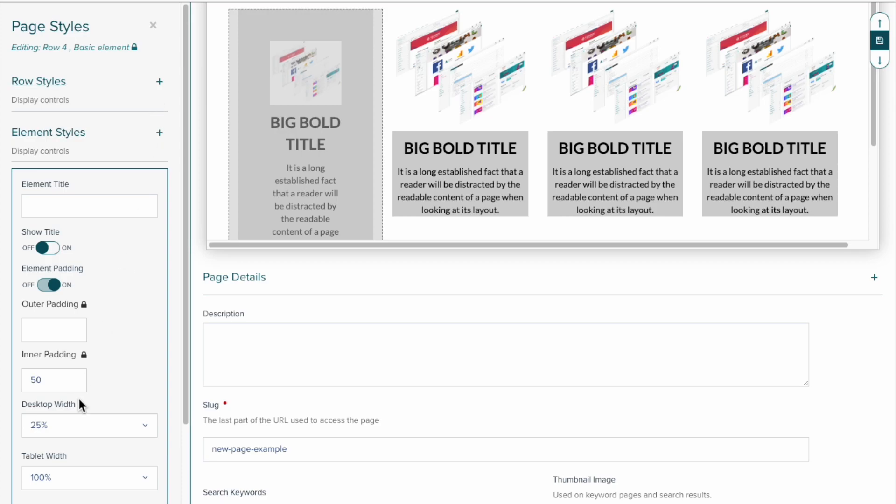
{"action": "left_click", "coordinate": [397, 147]}
{"action": "left_click", "coordinate": [56, 377]}
{"action": "type", "text": "50"}
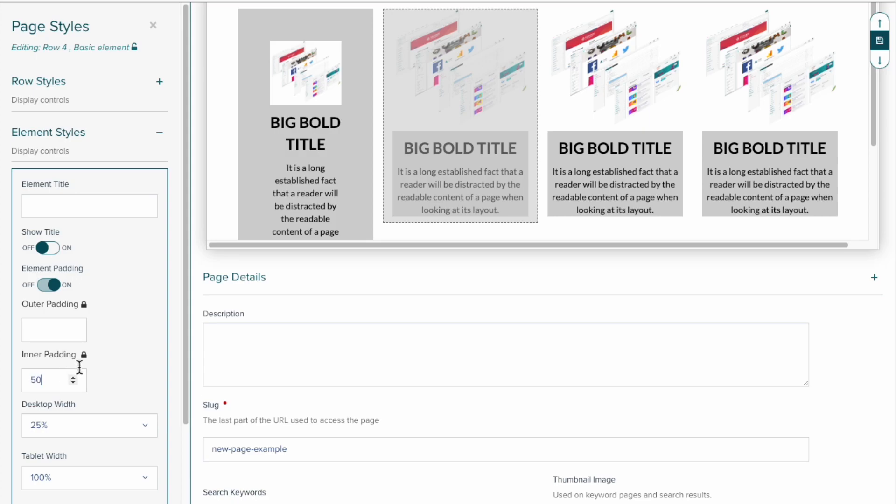
{"action": "left_click", "coordinate": [643, 128]}
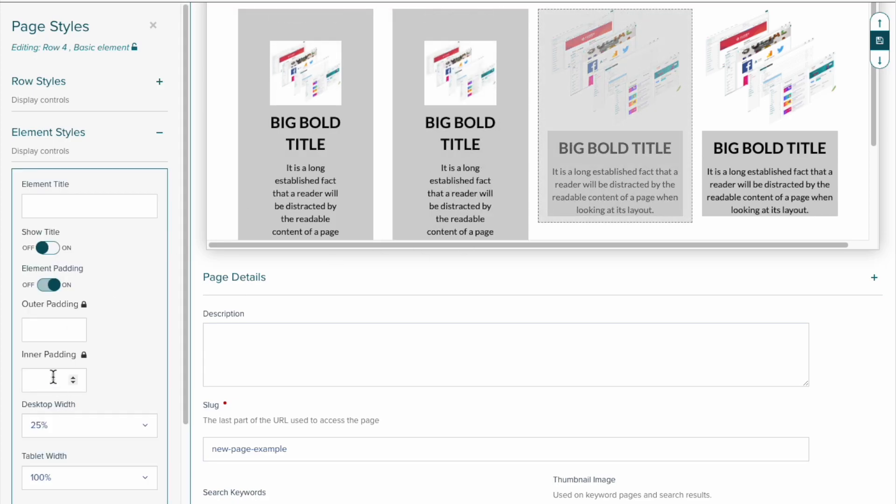
- Set the inner padding of the third and fourth elements to 50
{"action": "left_click", "coordinate": [39, 377]}
{"action": "type", "text": "50"}
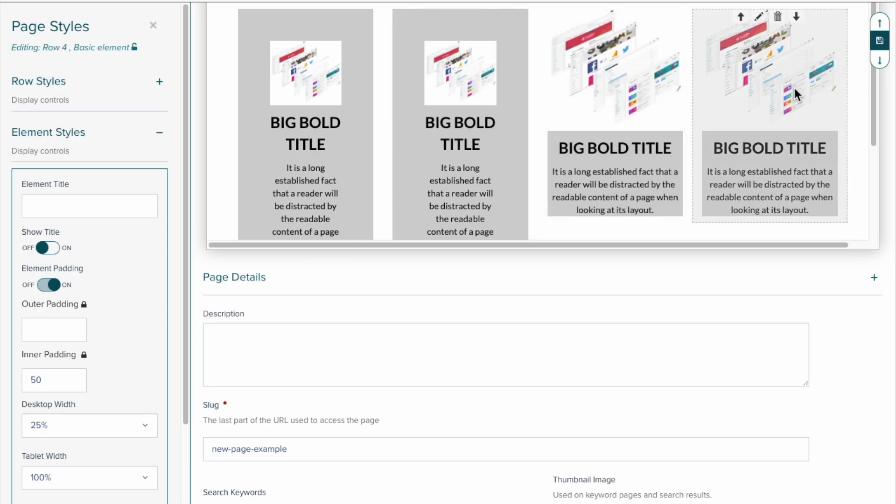
{"action": "left_click", "coordinate": [794, 86]}
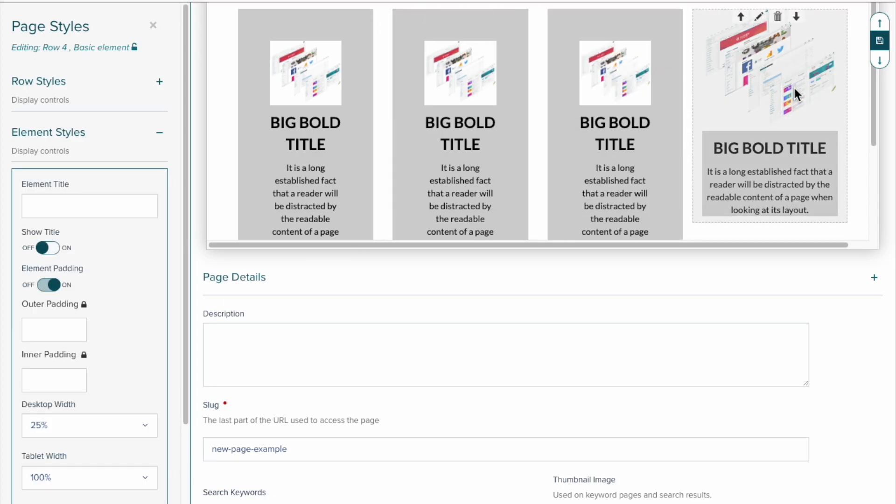
{"action": "type", "text": "50"}
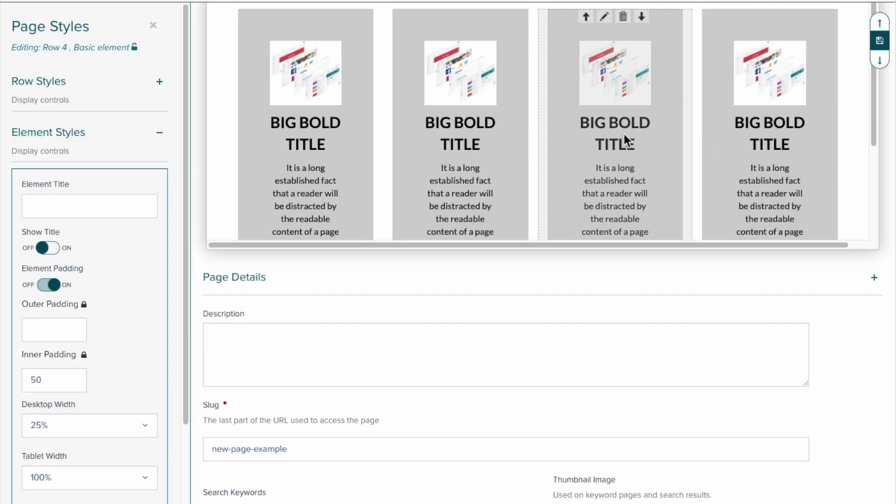
- Turn on the button below the second element's content and add a new button with the text "Click Here"
{"action": "left_click", "coordinate": [458, 261]}
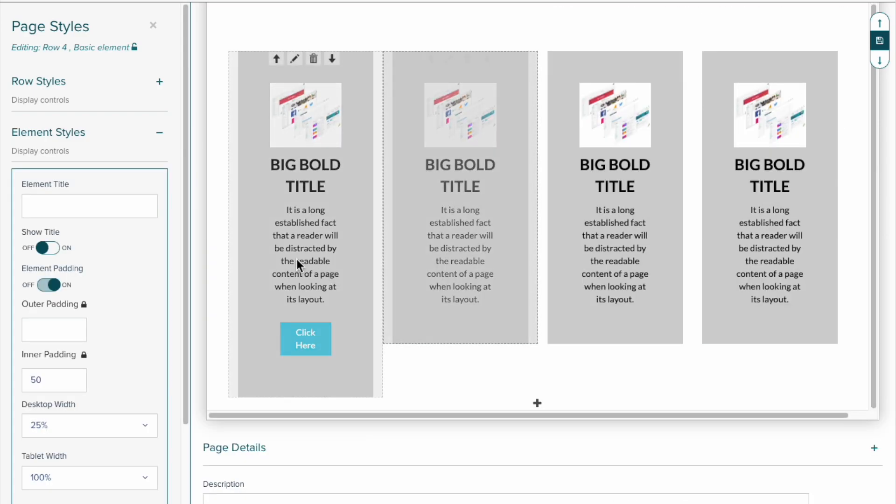
{"action": "left_click", "coordinate": [159, 139]}
{"action": "left_click", "coordinate": [160, 183]}
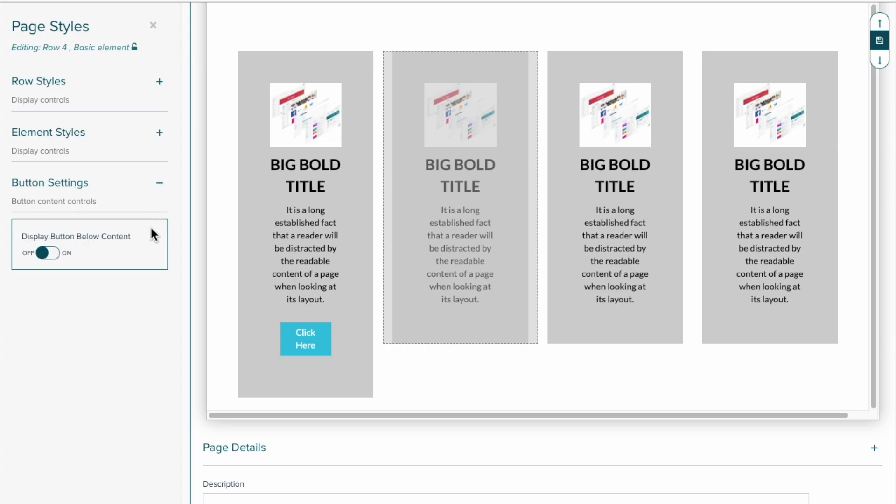
{"action": "left_click", "coordinate": [52, 254]}
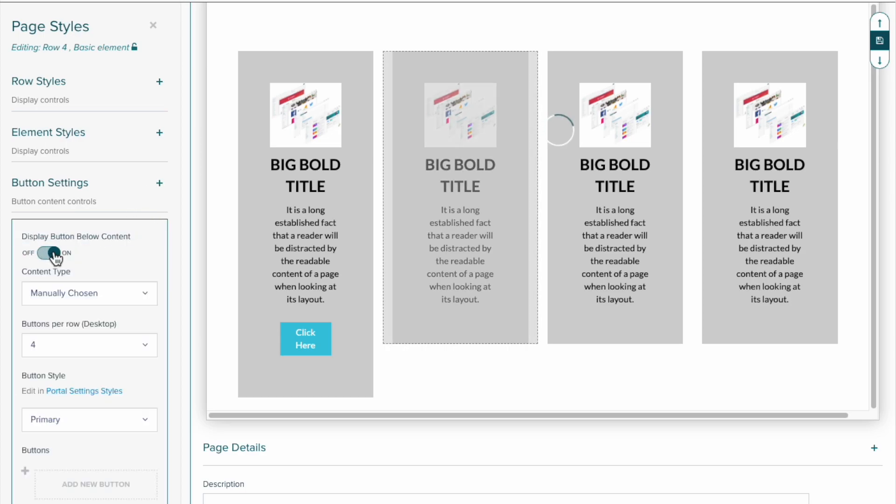
{"action": "scroll", "coordinate": [57, 269], "scroll_direction": "down", "scroll_amount": 2}
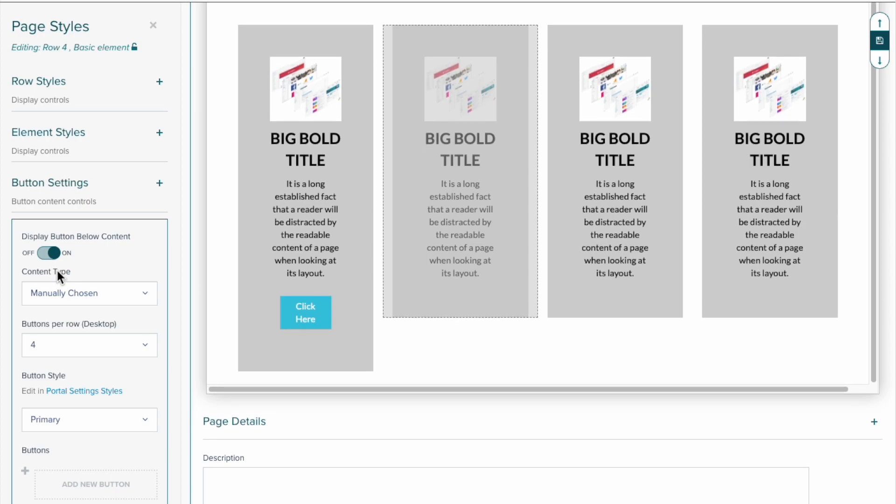
{"action": "left_click", "coordinate": [75, 485]}
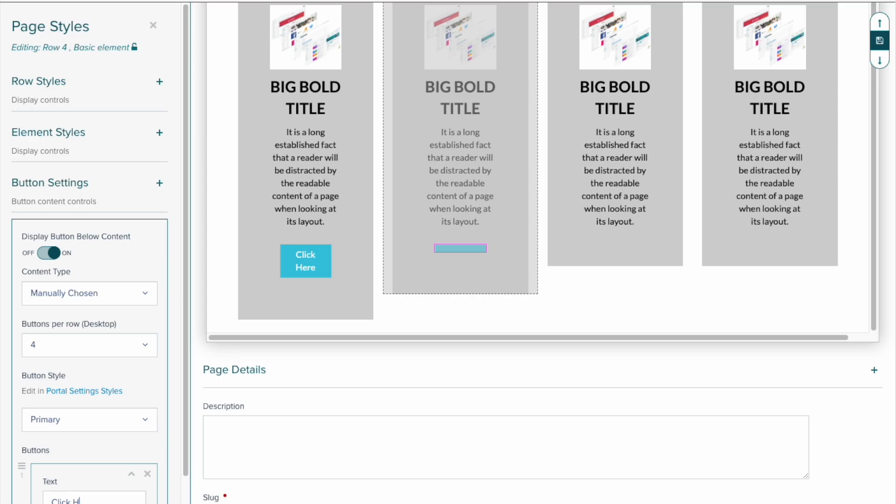
{"action": "left_click", "coordinate": [73, 496]}
{"action": "type", "text": "Click Here"}
- Compare the Primary and Secondary button styles on the second element and keep Secondary
{"action": "left_click", "coordinate": [115, 423]}
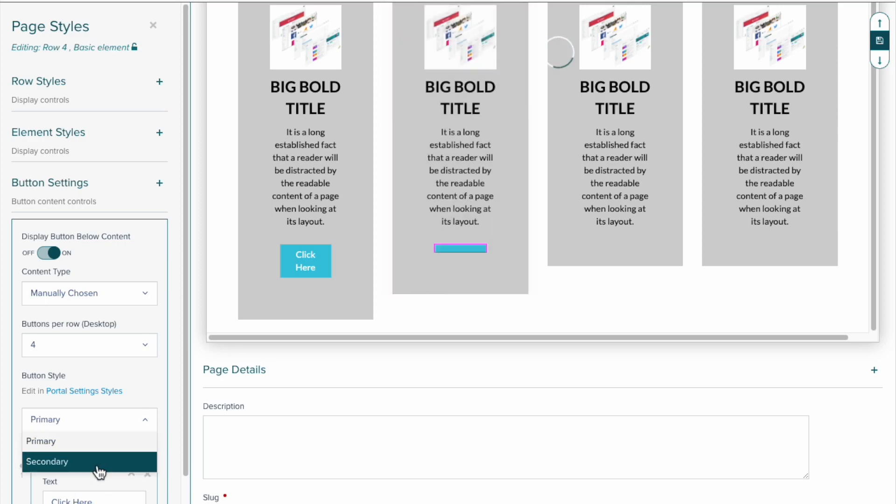
{"action": "left_click", "coordinate": [96, 464]}
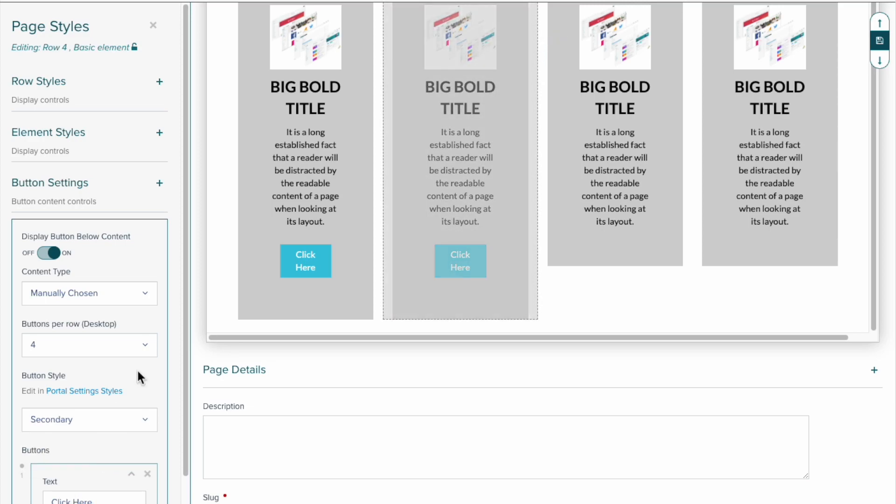
{"action": "left_click", "coordinate": [96, 425]}
{"action": "left_click", "coordinate": [75, 439]}
{"action": "left_click", "coordinate": [83, 422]}
{"action": "left_click", "coordinate": [83, 460]}
- Turn on the button below the third element's content and add a "Click Here" button
{"action": "left_click", "coordinate": [625, 171]}
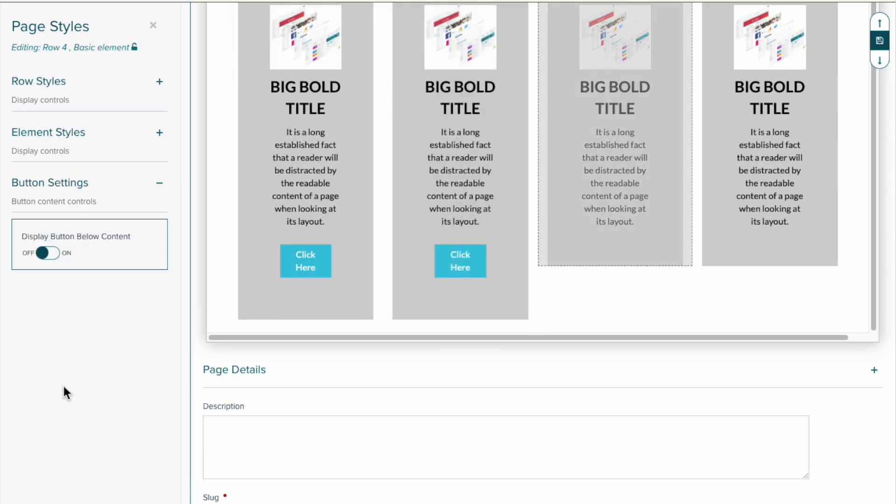
{"action": "left_click", "coordinate": [42, 253]}
{"action": "left_click", "coordinate": [77, 486]}
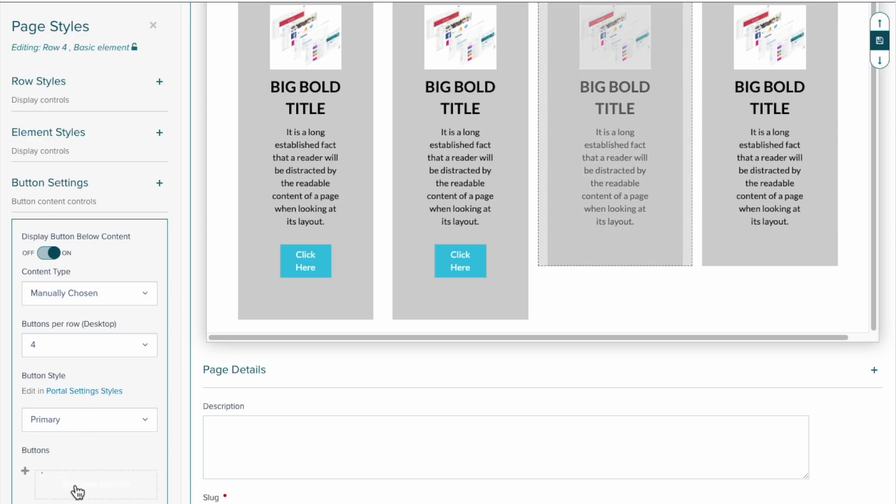
{"action": "left_click", "coordinate": [128, 474]}
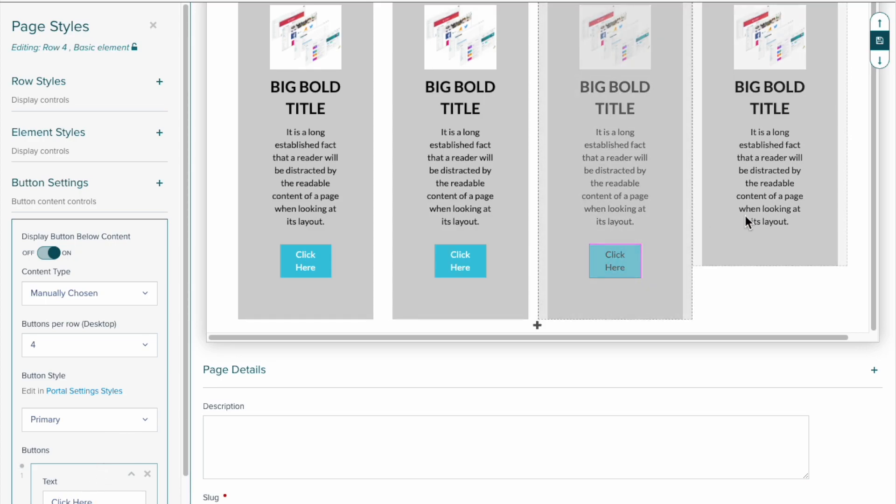
- Turn on the button below the fourth element's content and add a "Click Here" button
{"action": "left_click", "coordinate": [777, 198]}
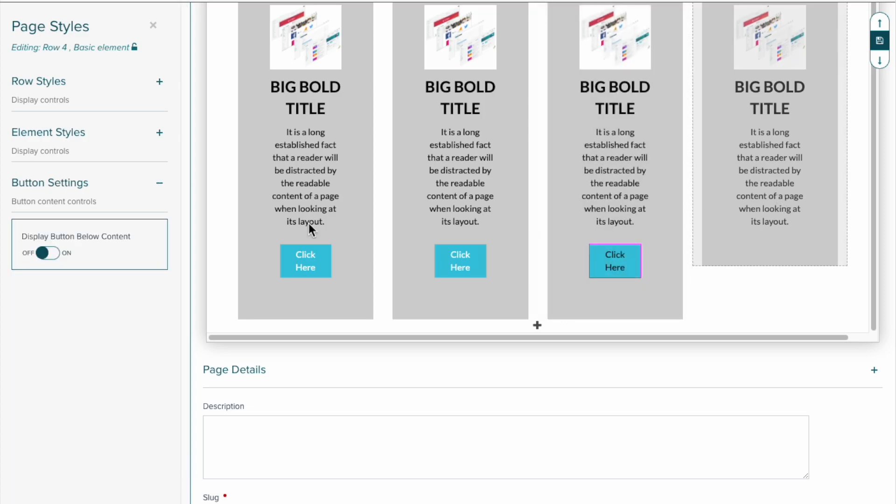
{"action": "left_click", "coordinate": [50, 253]}
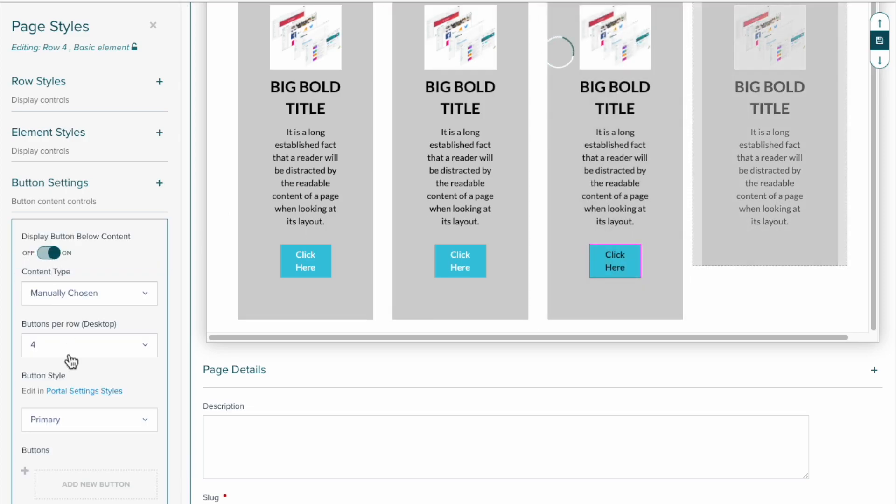
{"action": "left_click", "coordinate": [94, 490]}
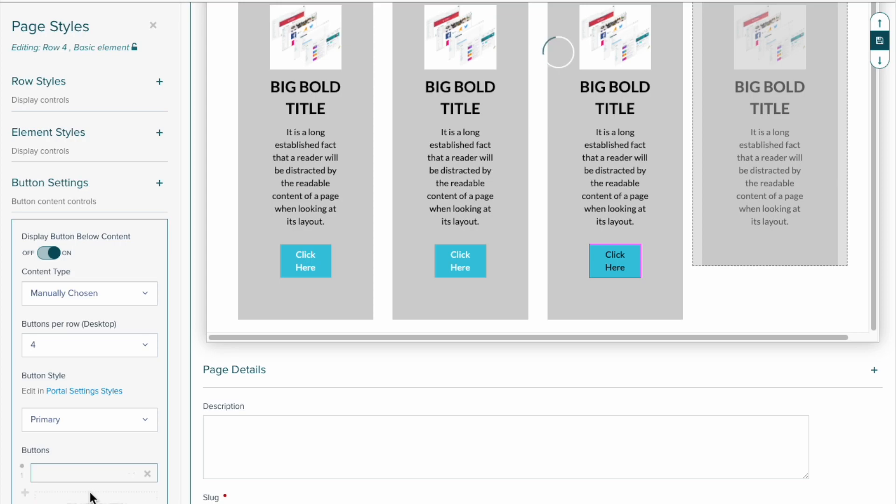
{"action": "left_click", "coordinate": [131, 475]}
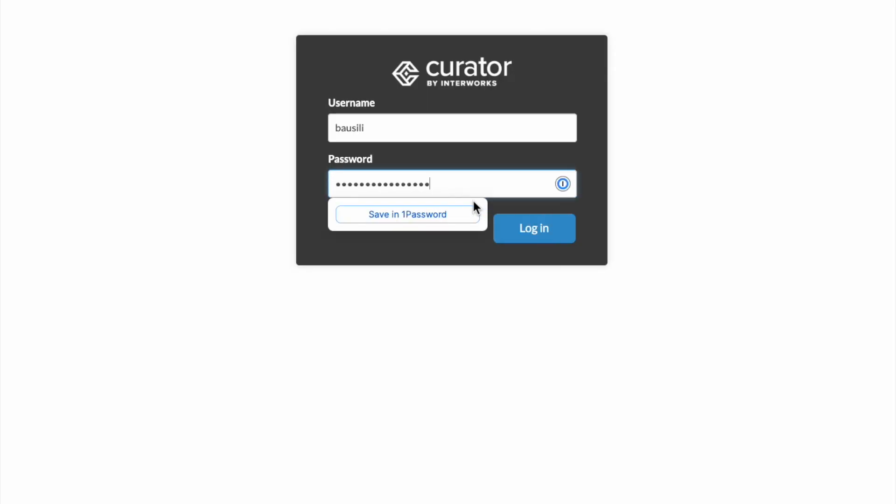
- View the finished New Page Example page, close its sample page pop-up and examine the banner, text and card row
{"action": "left_click", "coordinate": [538, 223]}
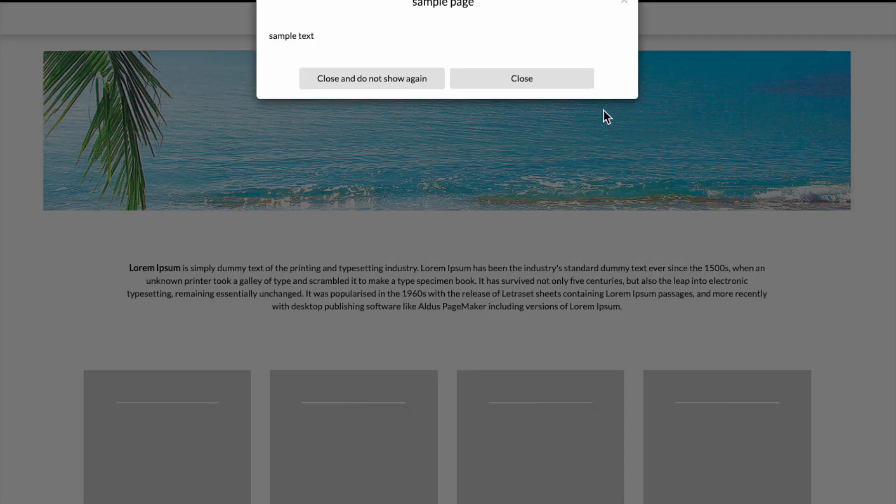
{"action": "left_click", "coordinate": [557, 81]}
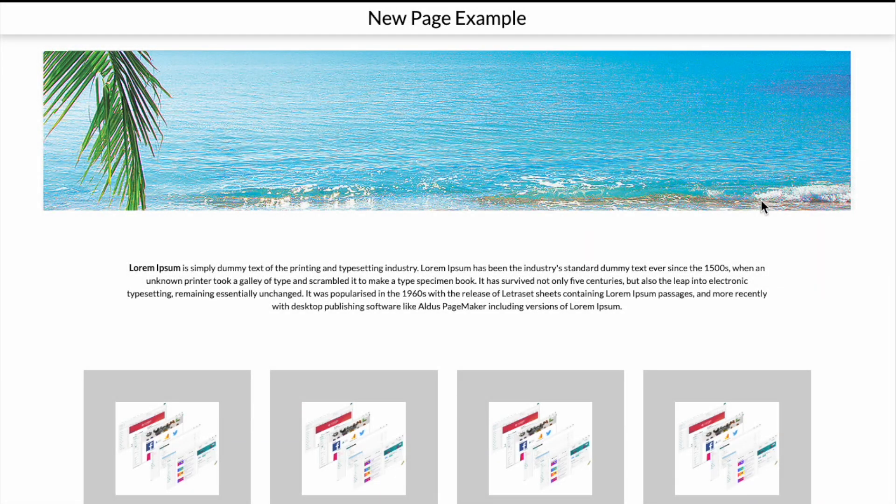
{"action": "scroll", "coordinate": [761, 200], "scroll_direction": "down", "scroll_amount": 3}
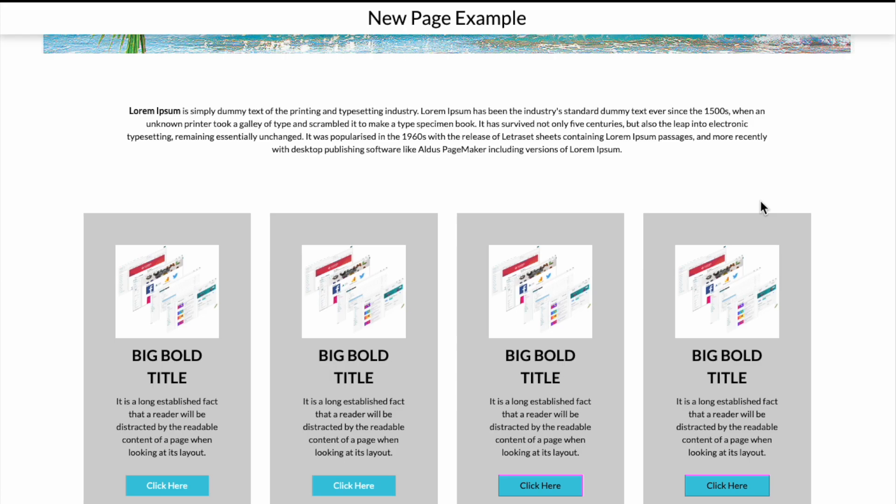
{"action": "scroll", "coordinate": [761, 201], "scroll_direction": "up", "scroll_amount": 3}
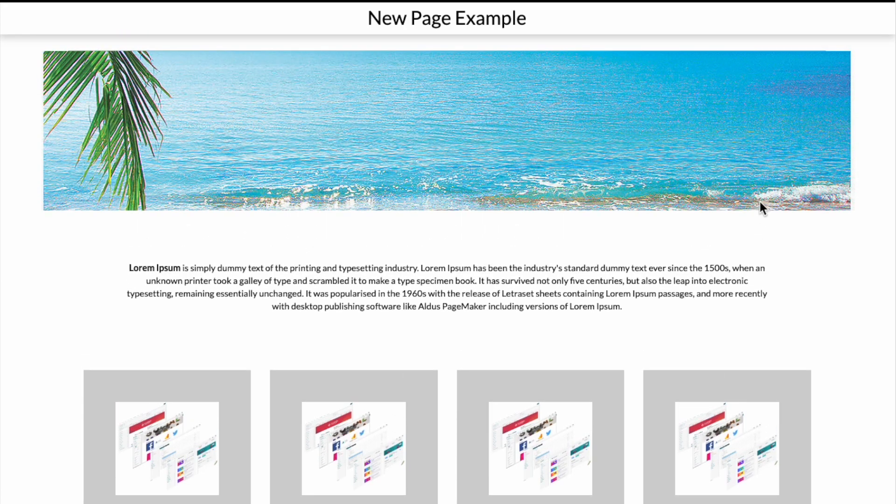